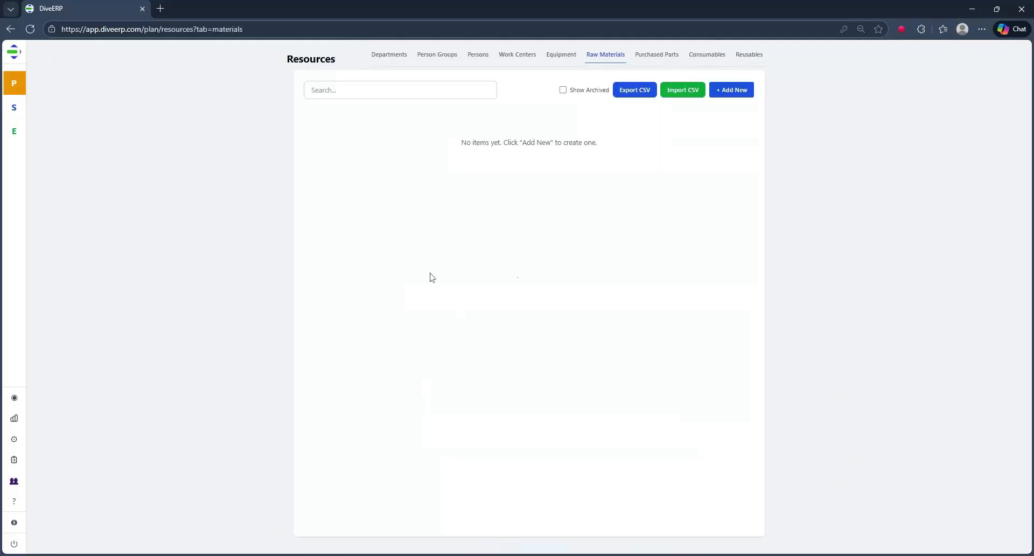
- Add a raw material with code 4140-RD-2 and the name "4140 Steel Round 2in Dia."
left_click(732, 92)
left_click(280, 173)
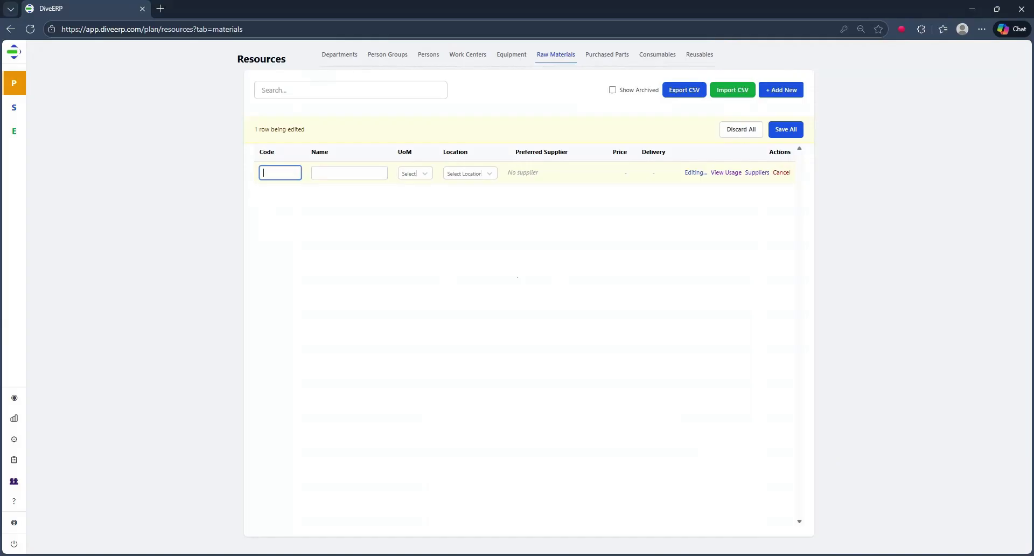
type("4140-RD-2")
key("Tab")
type("4140")
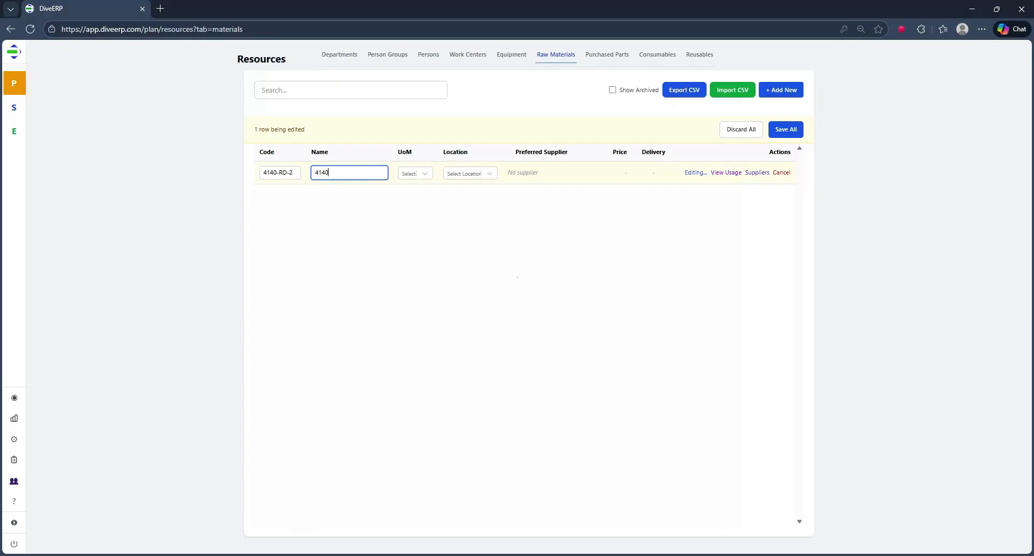
type(" Steel Round 2in Dia")
- Set the 4140-RD-2 material's unit of measure to ft and its location to MAT-001 - Materials Stock Room, and save the row
left_click(415, 172)
left_click(419, 213)
left_click(489, 173)
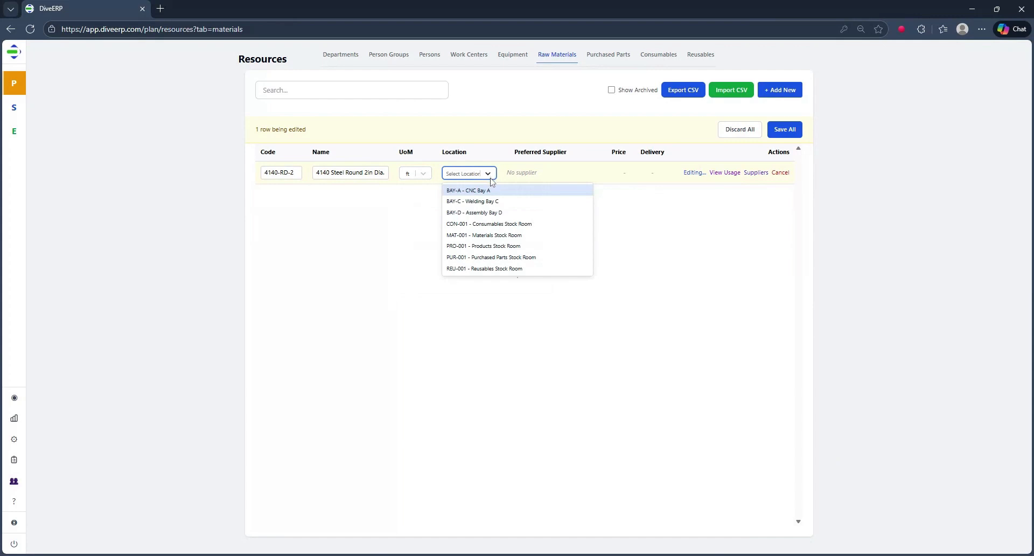
left_click(490, 235)
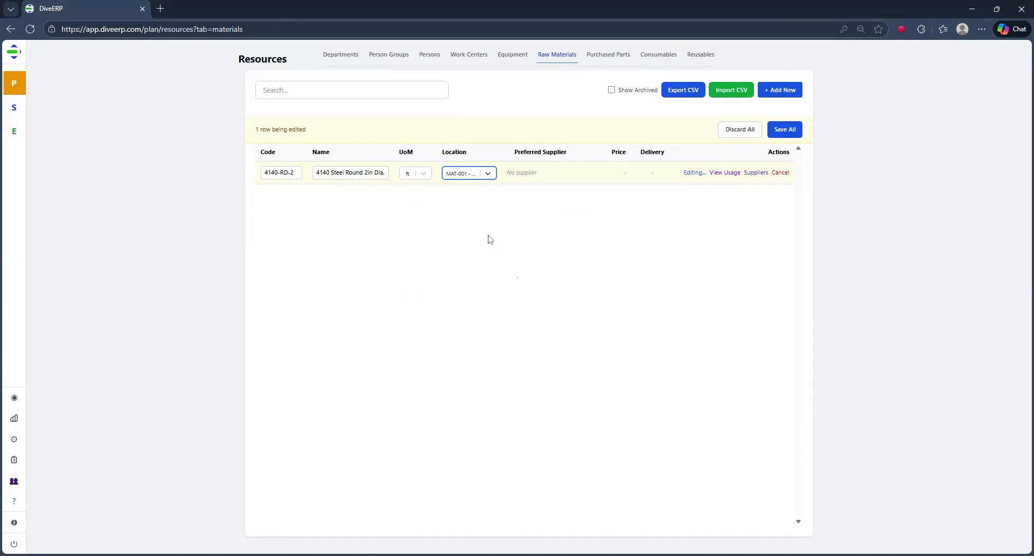
left_click(783, 137)
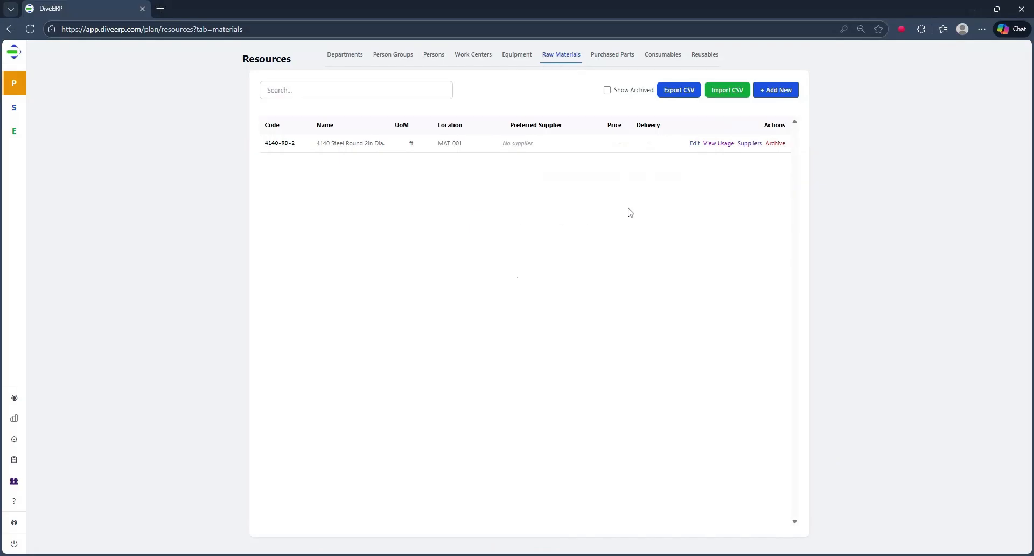
- Start a supplier entry for material 4140-RD-2 with Metal Mart and supplier part number 4140RD2
left_click(750, 143)
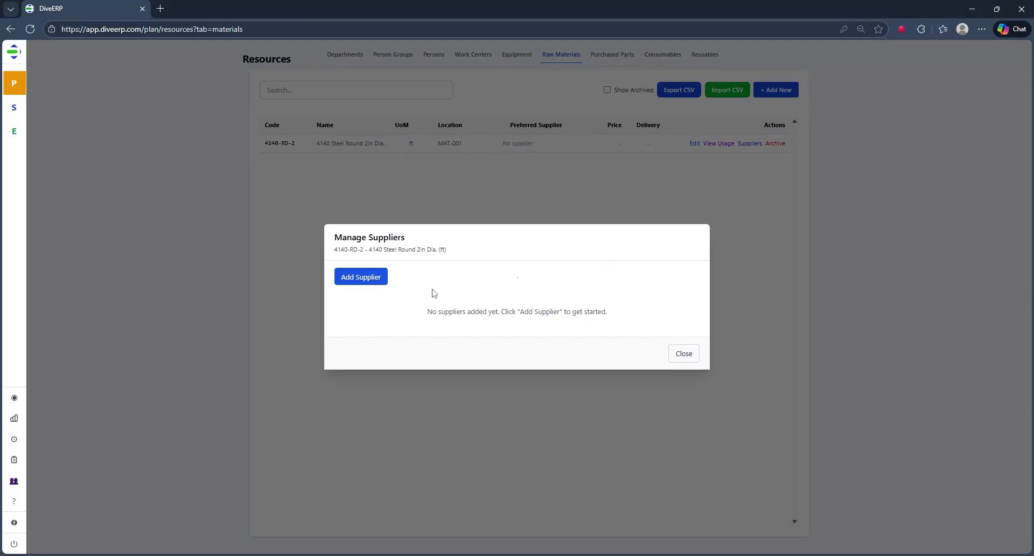
left_click(365, 280)
left_click(506, 226)
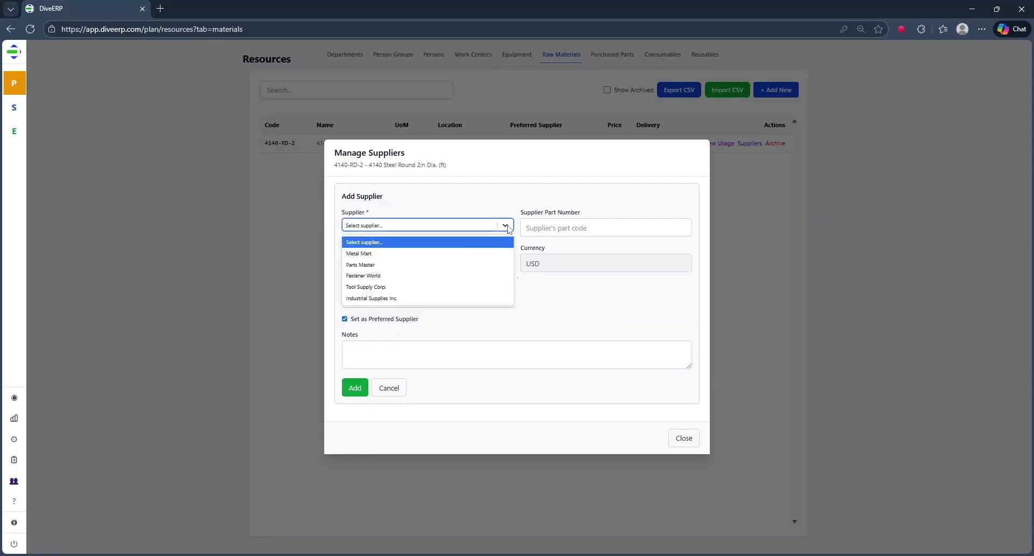
left_click(419, 253)
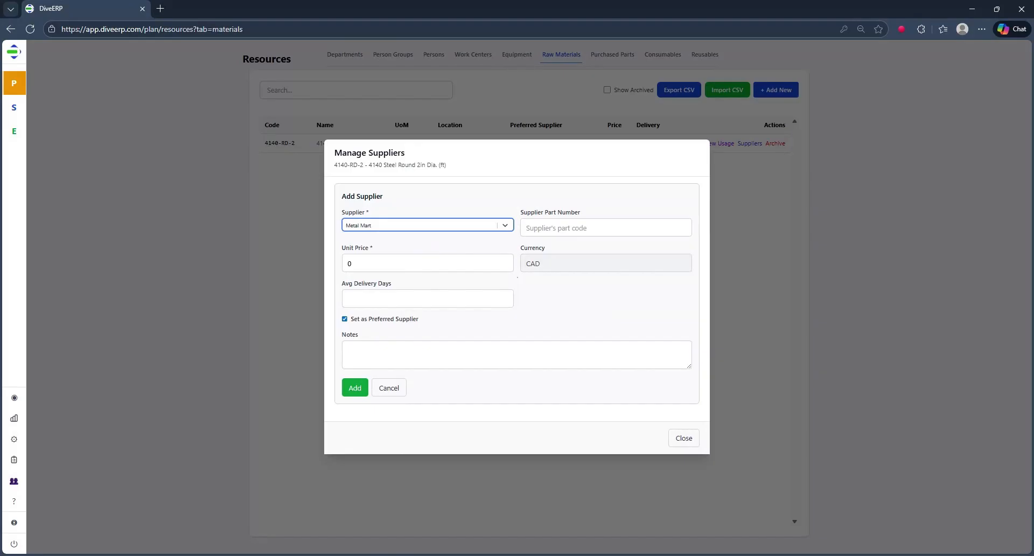
key("Tab")
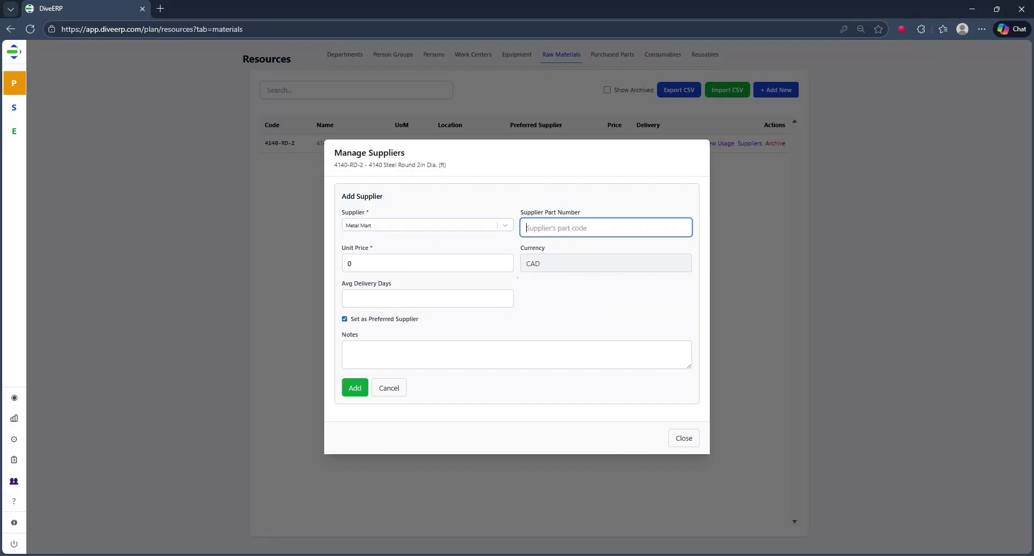
type("4140")
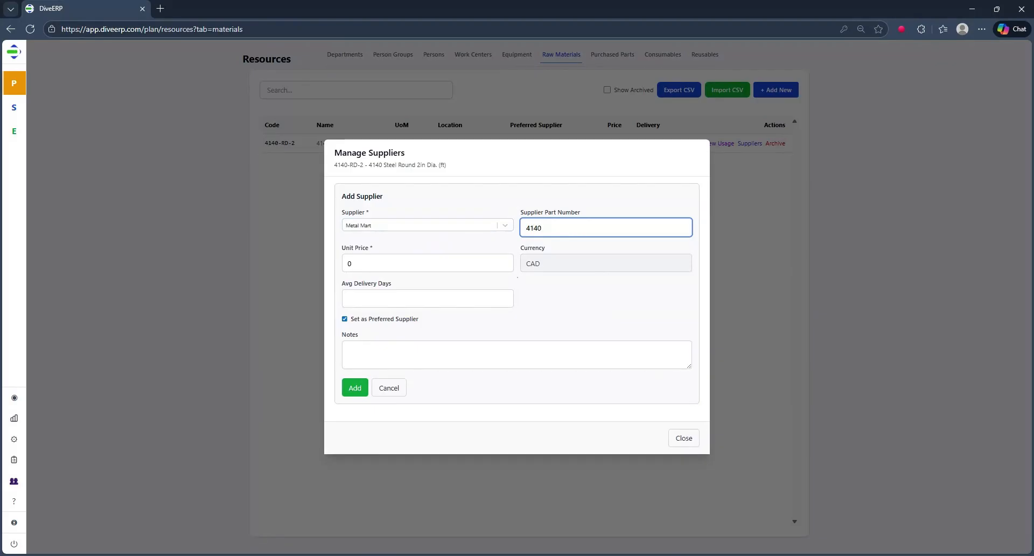
type("RD2")
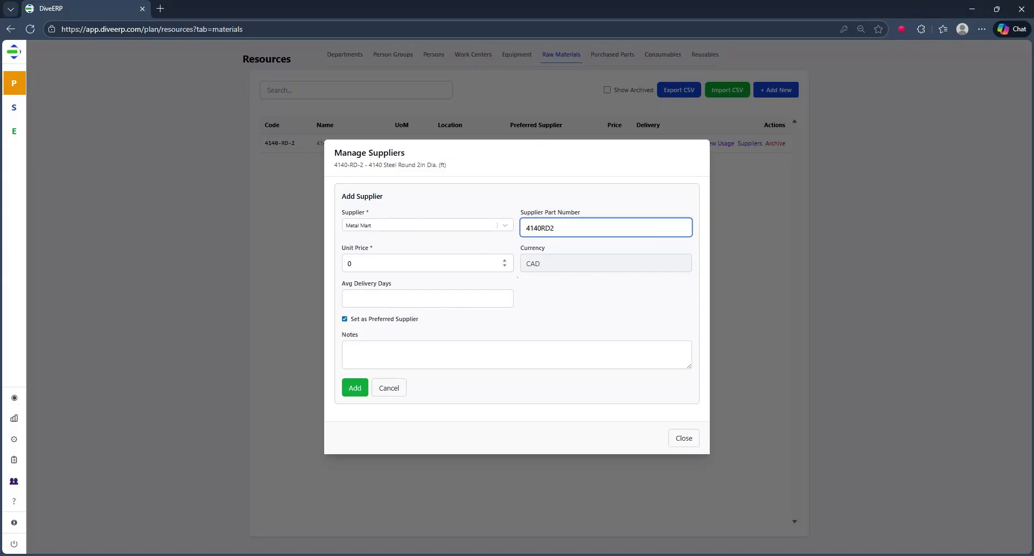
- Set Metal Mart's unit price to 25 and average delivery to 5 days, and add it as the preferred supplier
left_click(469, 261)
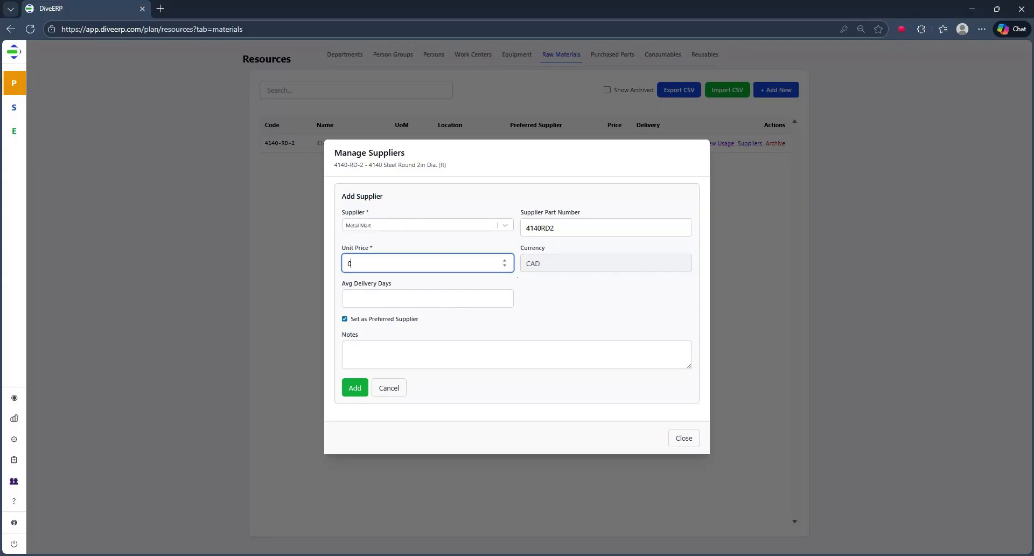
key("ctrl+a")
type("25")
key("Tab")
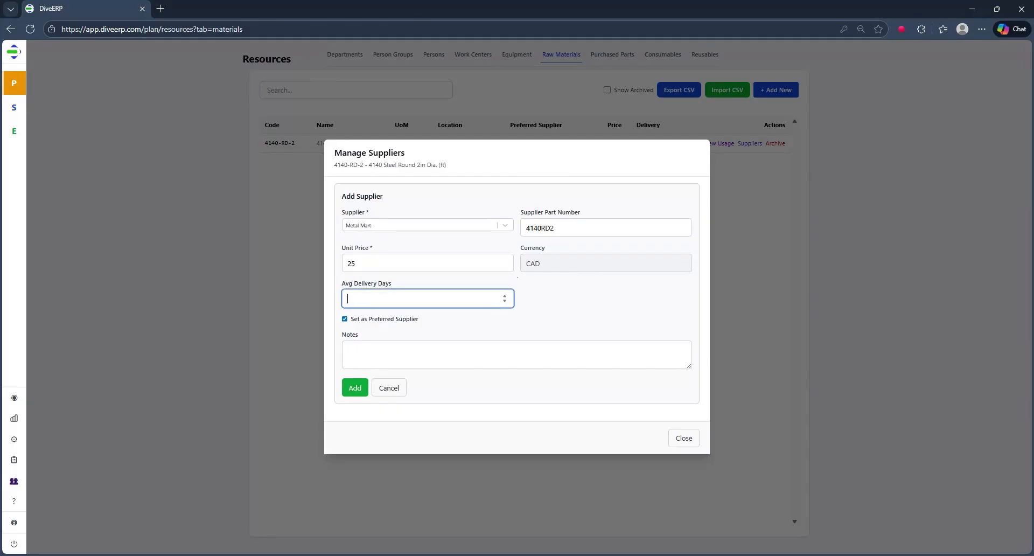
type("5")
left_click(404, 345)
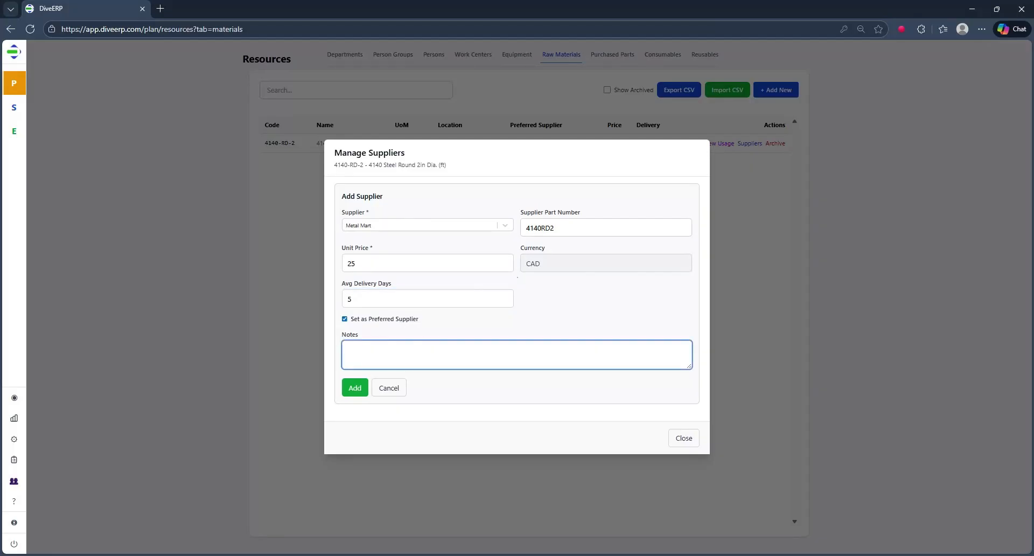
left_click(360, 389)
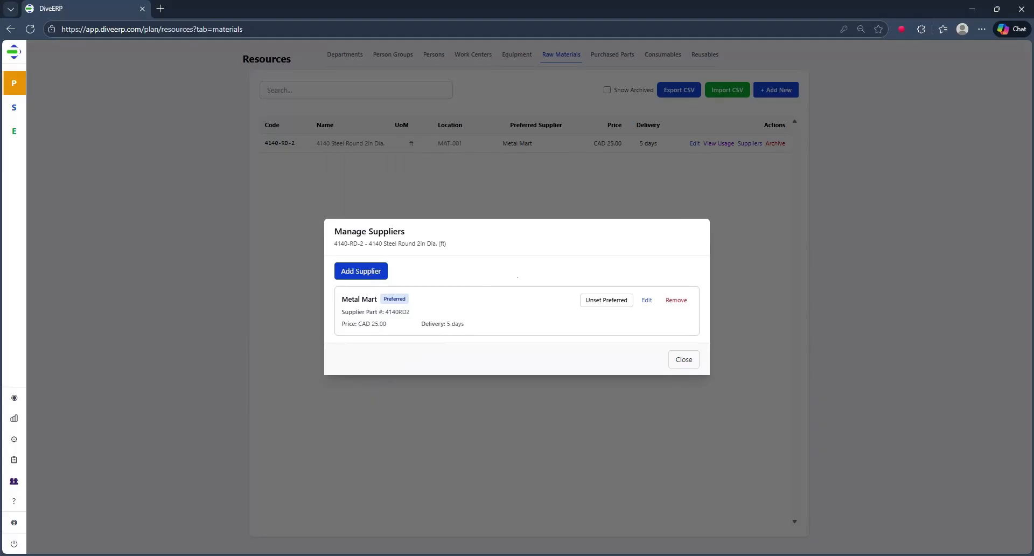
- Start a second supplier entry for 4140-RD-2 with Industrial Supplies Inc. and supplier part number 4140RD200
left_click(368, 275)
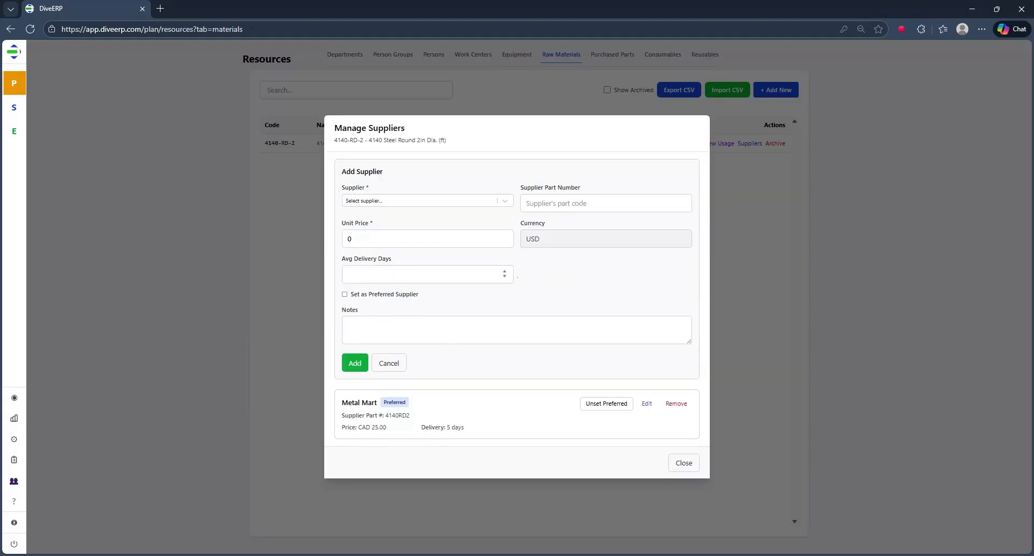
left_click(506, 201)
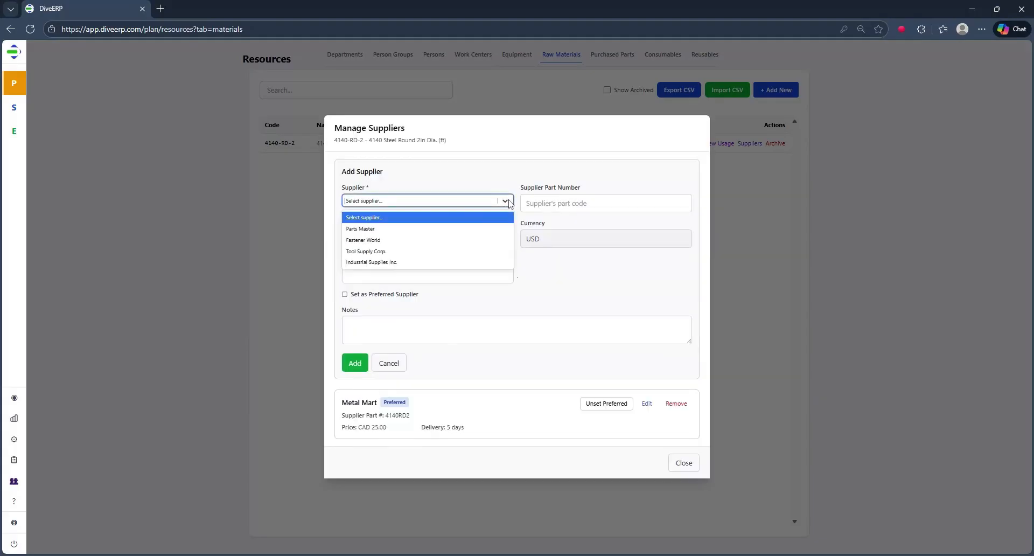
left_click(412, 263)
key("Tab")
type("4140")
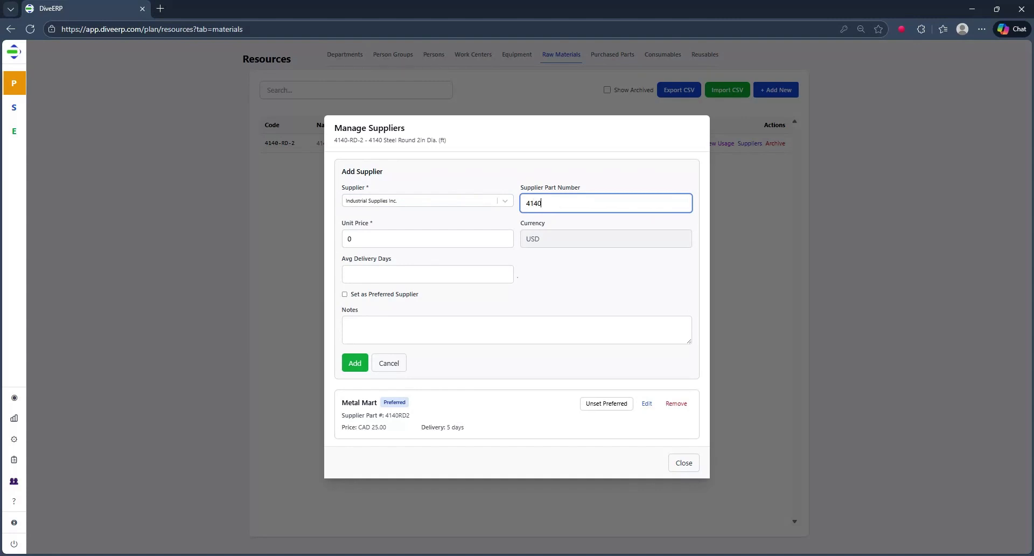
type("RD200")
- Add Industrial Supplies Inc. with unit price 30 and 8 average delivery days, and close the supplier management dialog
key("Tab")
type("30")
key("Tab")
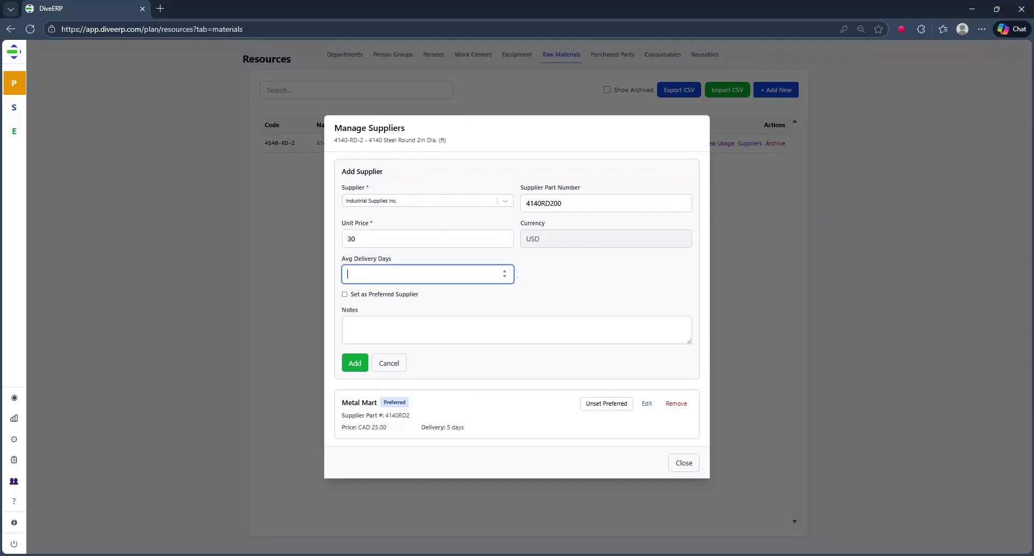
type("8")
left_click(356, 365)
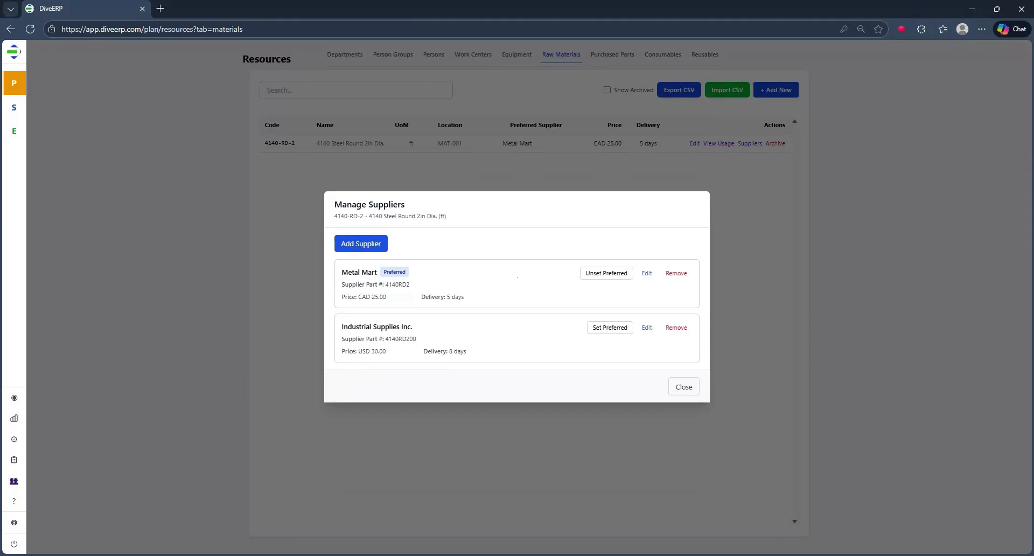
left_click(681, 391)
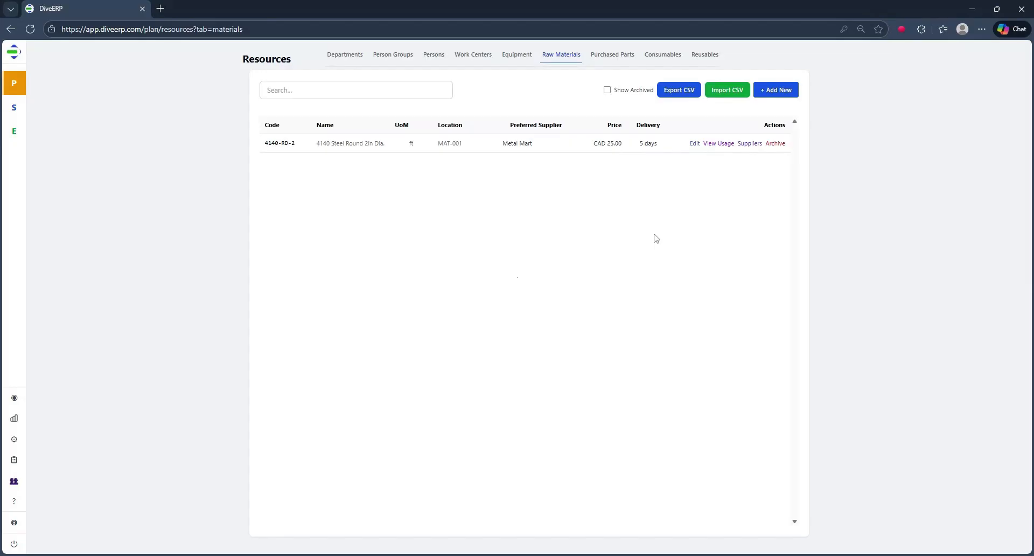
- Return to the Setting Up DiveERP checklist and mark Create Raw Materials and its sub-items 1.1 to 1.5 as complete
left_click(11, 28)
mouse_move(37, 162)
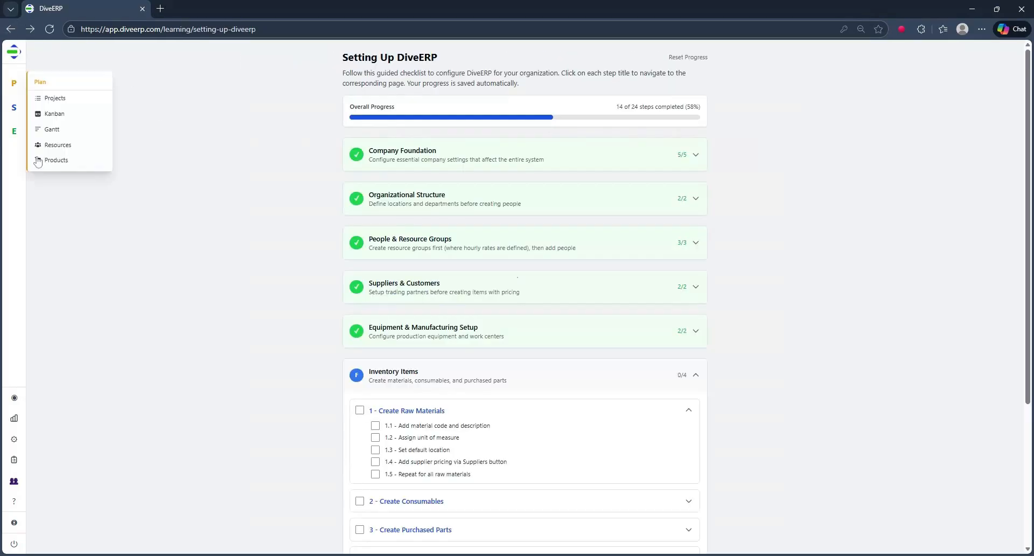
scroll(386, 431, "down", 1)
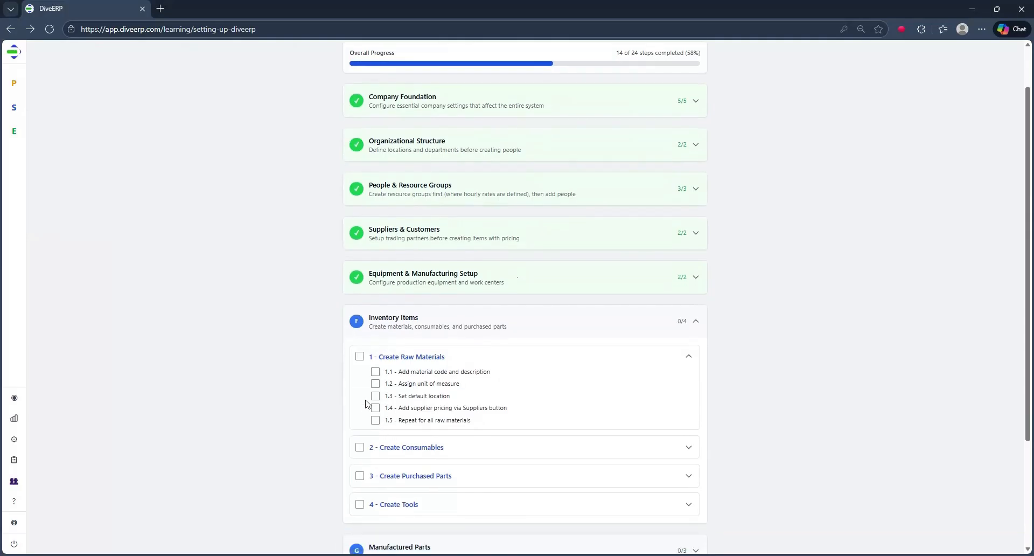
left_click(375, 372)
left_click(375, 383)
left_click(376, 396)
left_click(376, 408)
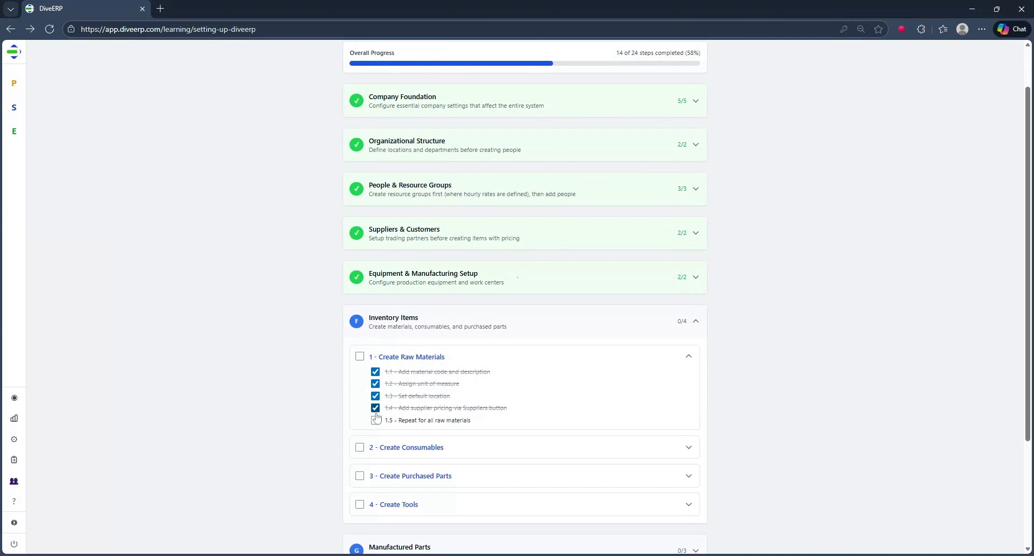
left_click(375, 420)
left_click(360, 356)
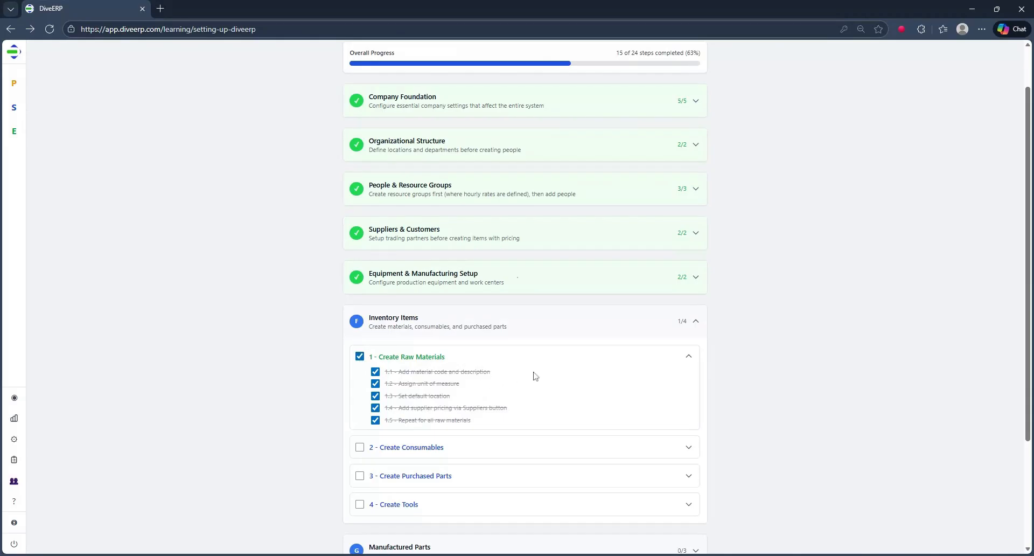
- Expand the Create Consumables, Create Purchased Parts and Create Tools checklist items to view their sub-items
scroll(536, 376, "down", 2)
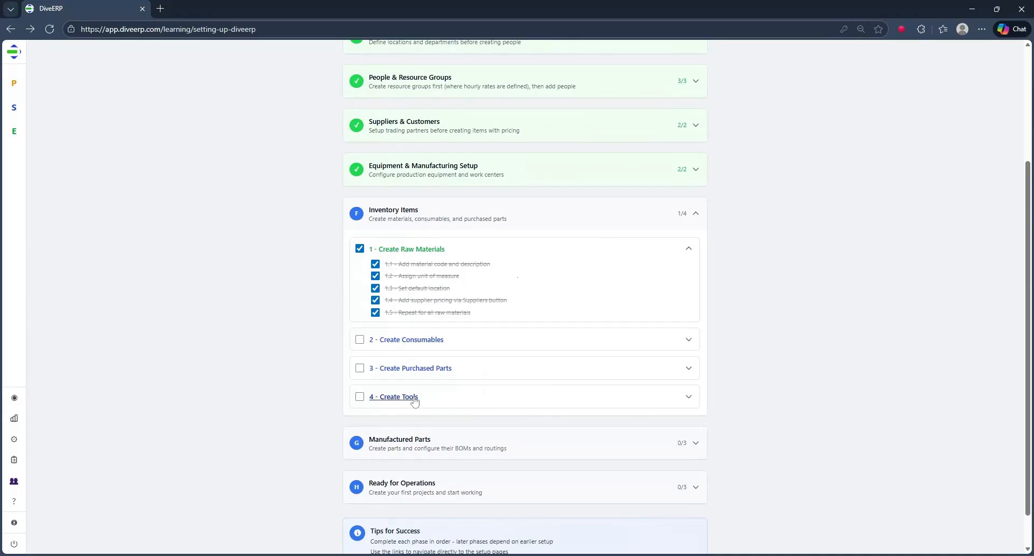
left_click(688, 339)
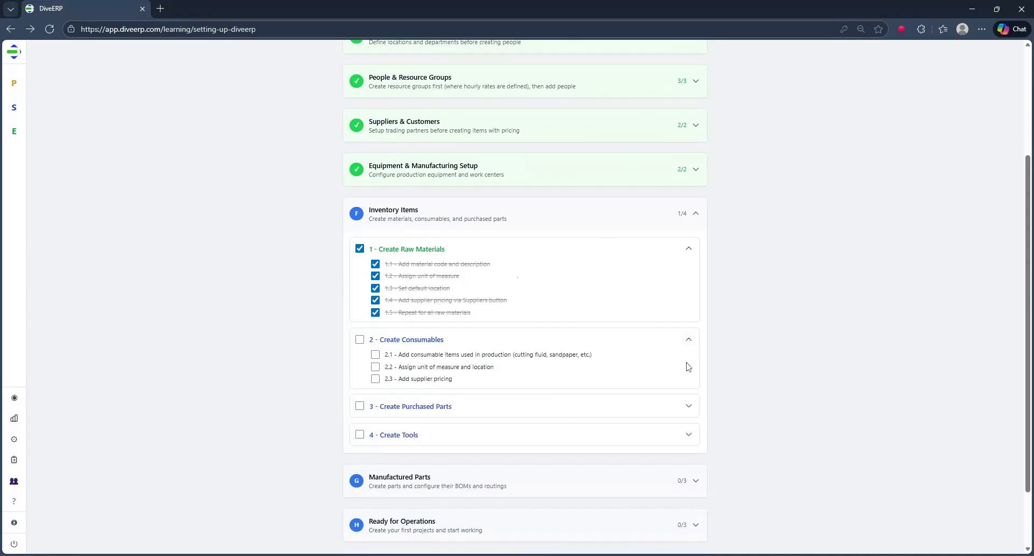
left_click(688, 405)
left_click(688, 473)
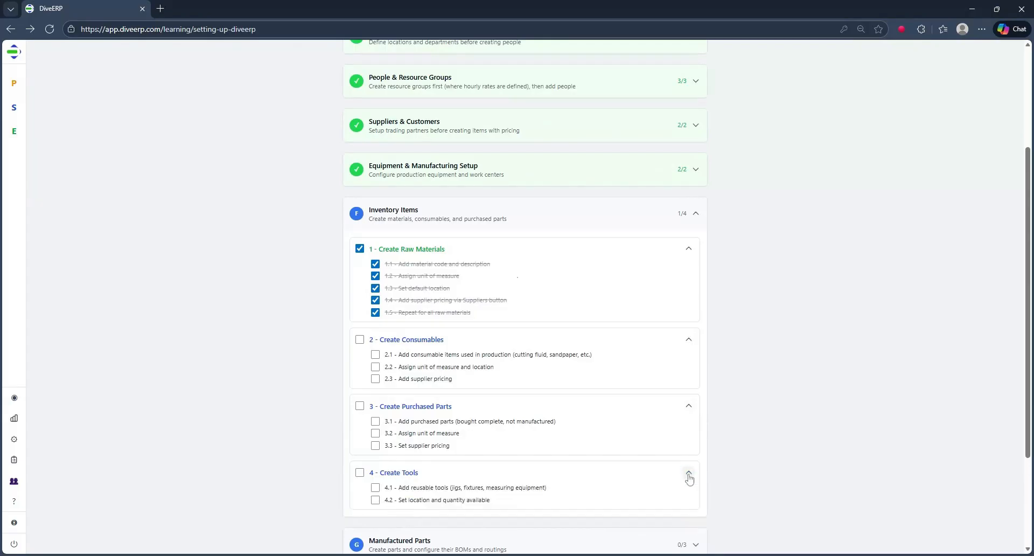
scroll(689, 478, "down", 1)
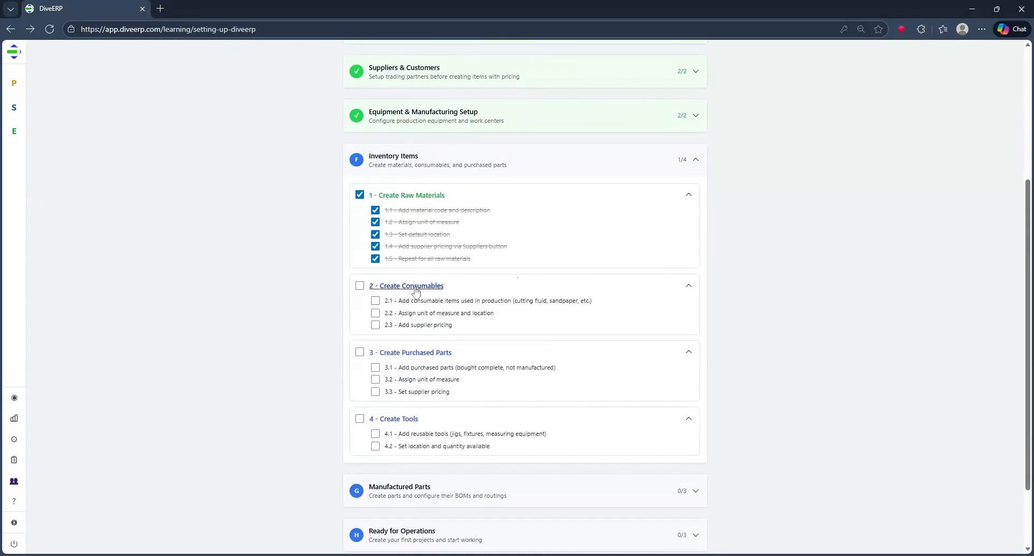
- Go to Create Consumables from the checklist and add an item with code EM-3/4-3FL and name "End Mill 3/4 3FL Carbide SGL"
left_click(416, 292)
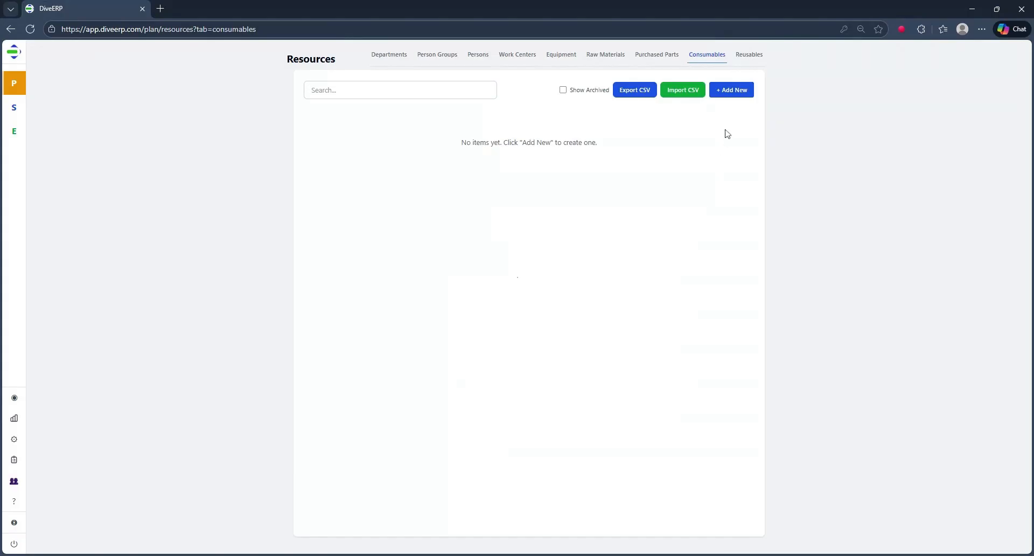
left_click(733, 91)
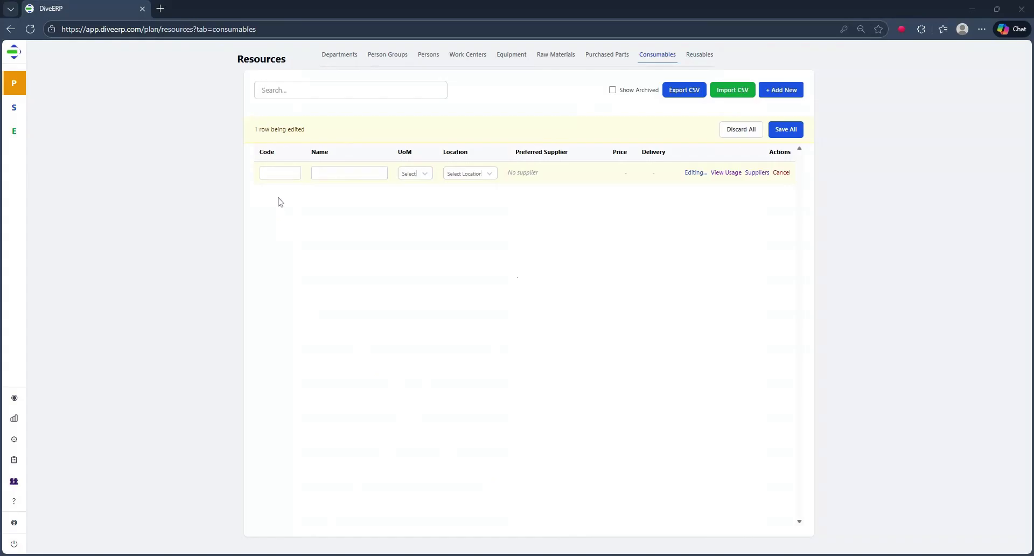
left_click(273, 171)
type("M")
left_click(336, 172)
type("End Mill 3/4 3FL Ca")
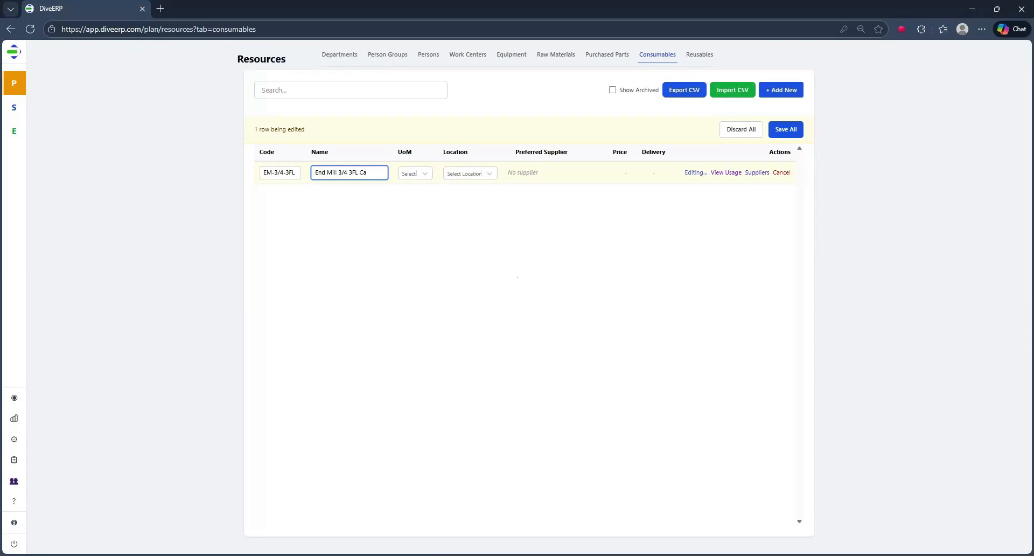
type("rbide SGL")
- Set the end mill's unit of measure to pcs and its location to CON-001 - Consumables Stock Room, and save the row
left_click(428, 174)
left_click(427, 272)
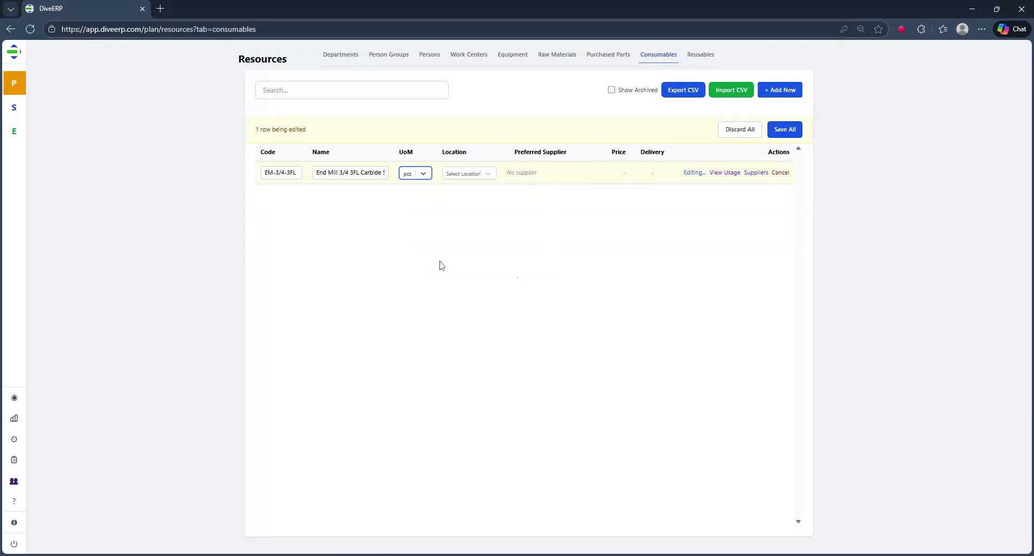
left_click(490, 174)
left_click(494, 224)
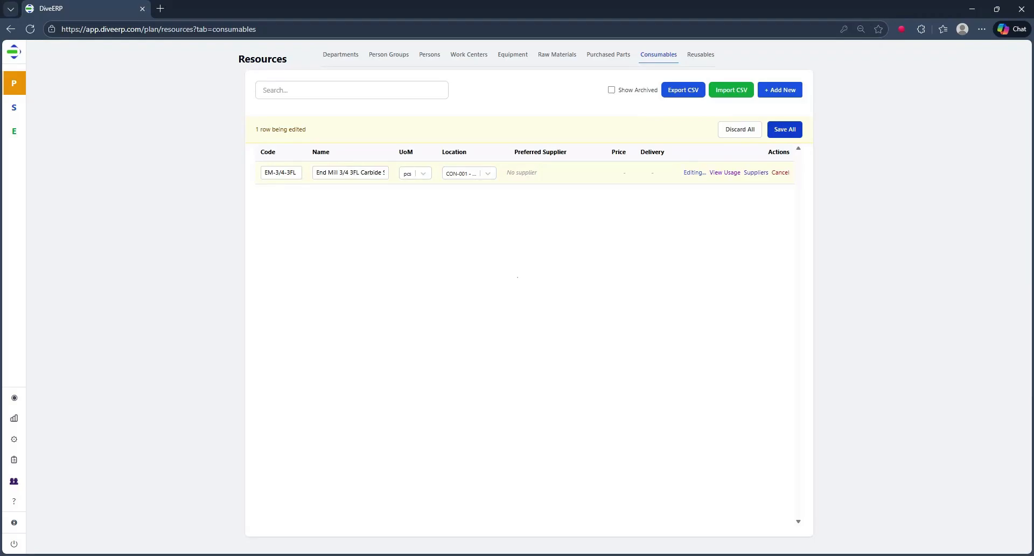
left_click(785, 129)
- Add Tool Supply Corp. as the end mill's preferred supplier with a unit price of 45 and 3 average delivery days
left_click(754, 143)
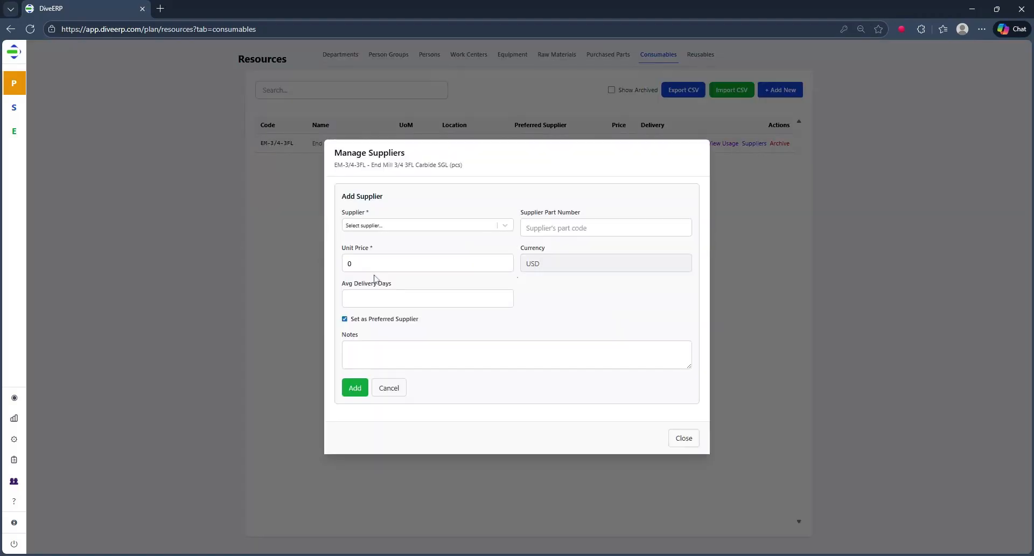
left_click(503, 226)
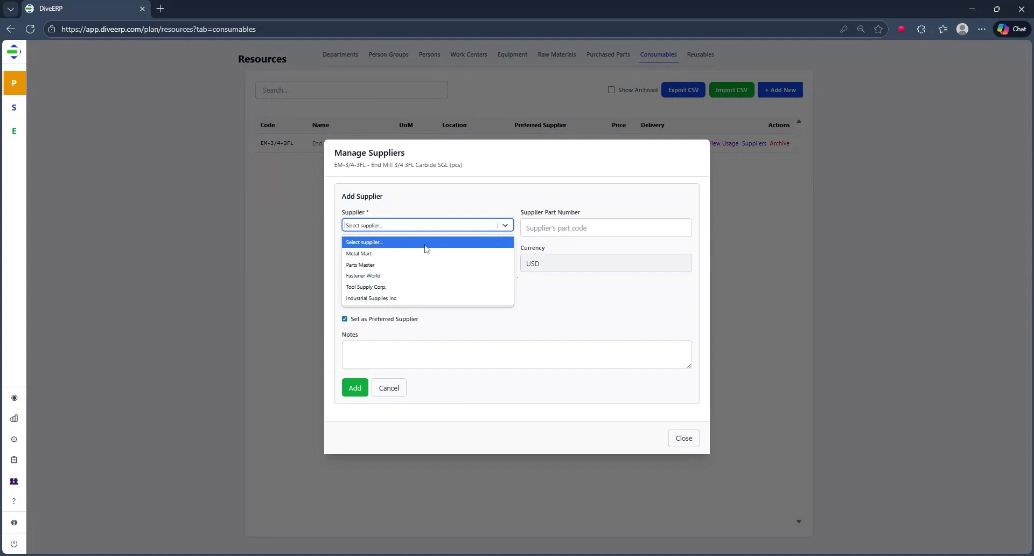
left_click(418, 287)
key("Tab")
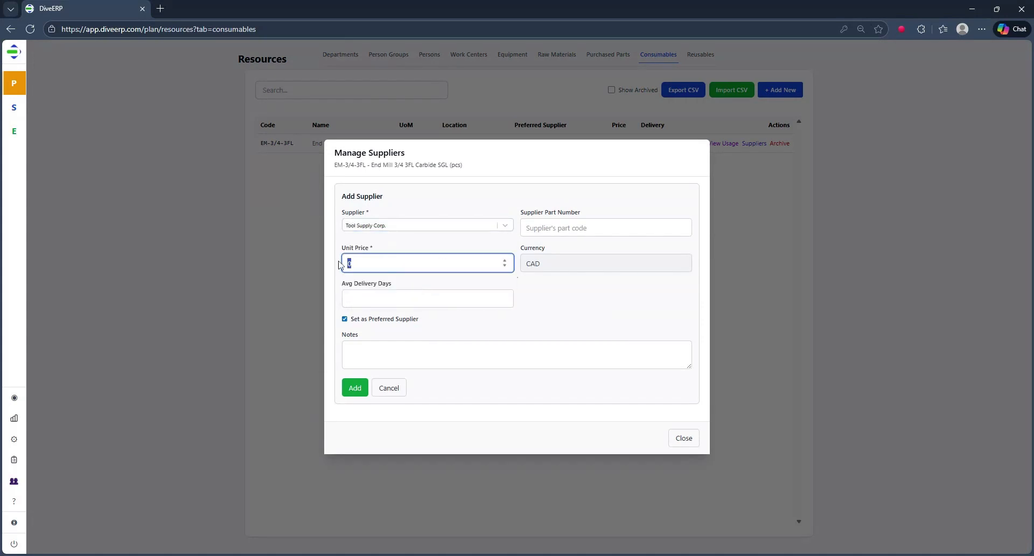
type("45")
key("Tab")
type("3")
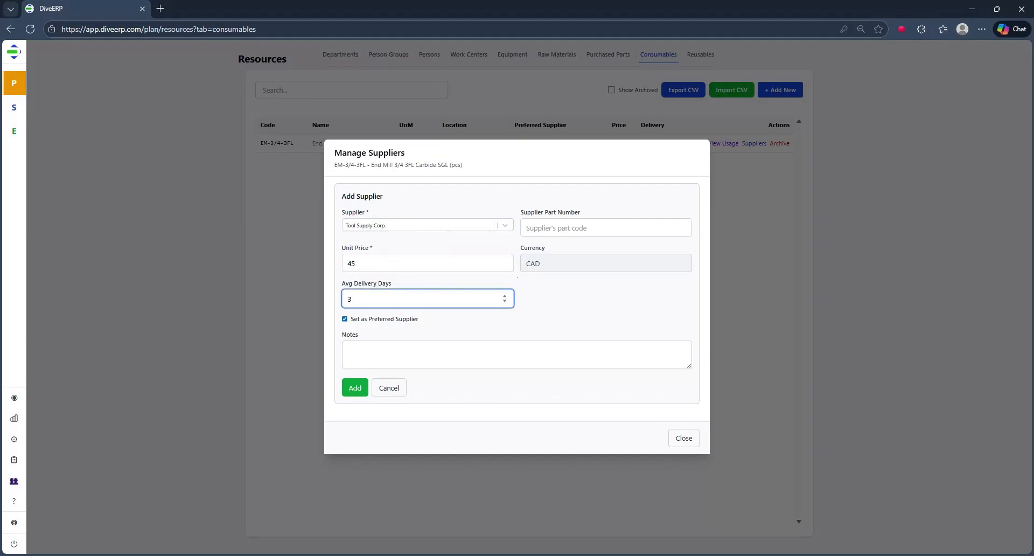
left_click(354, 391)
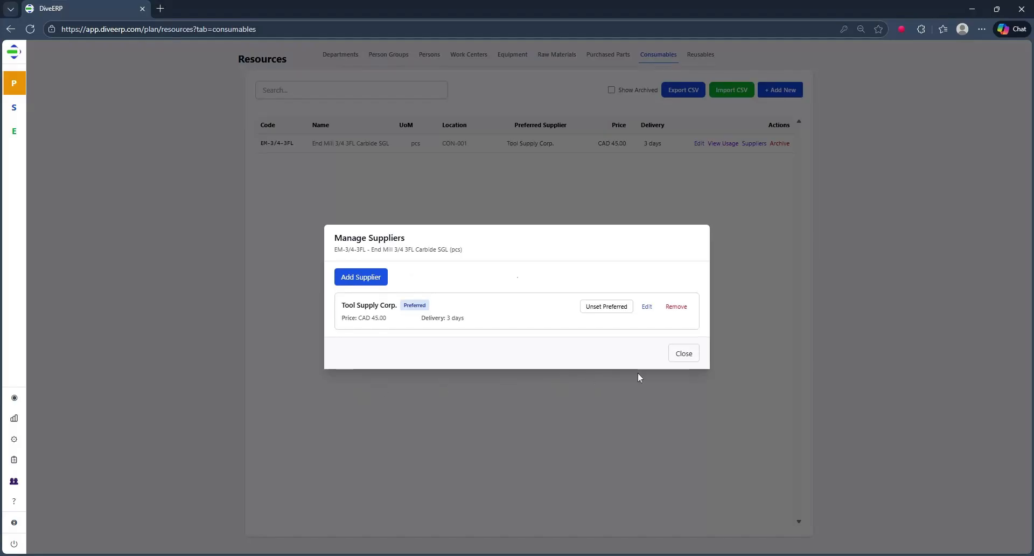
left_click(687, 356)
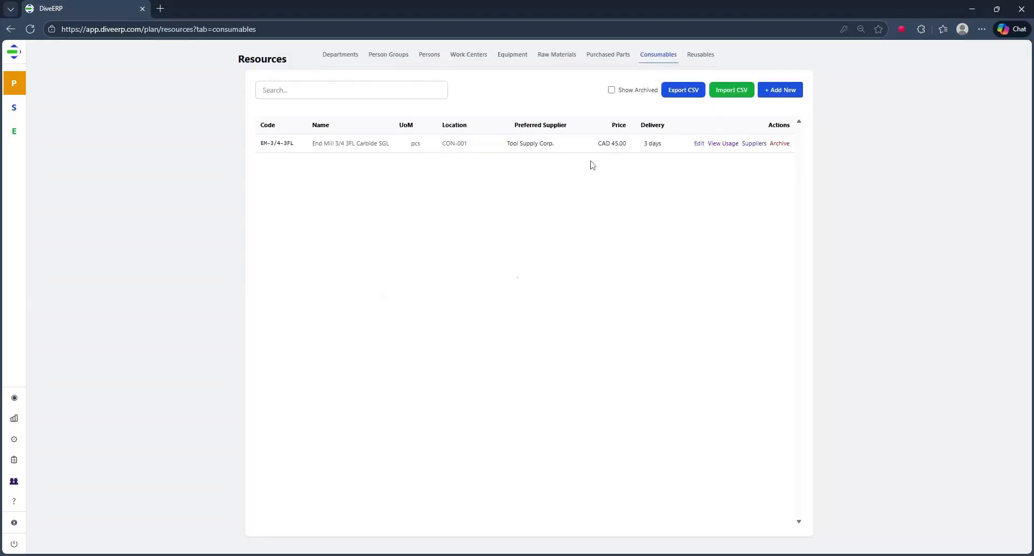
- Add a purchased part with code BRG-6205 and name "Bearing 6205-2RS"
left_click(605, 59)
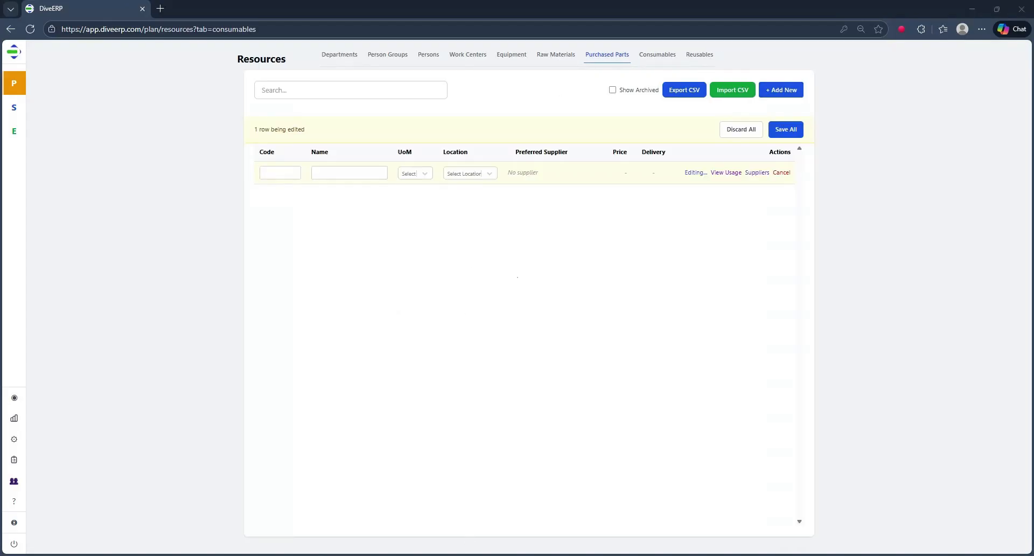
left_click(282, 173)
type("BRG-6205")
type("earing 620")
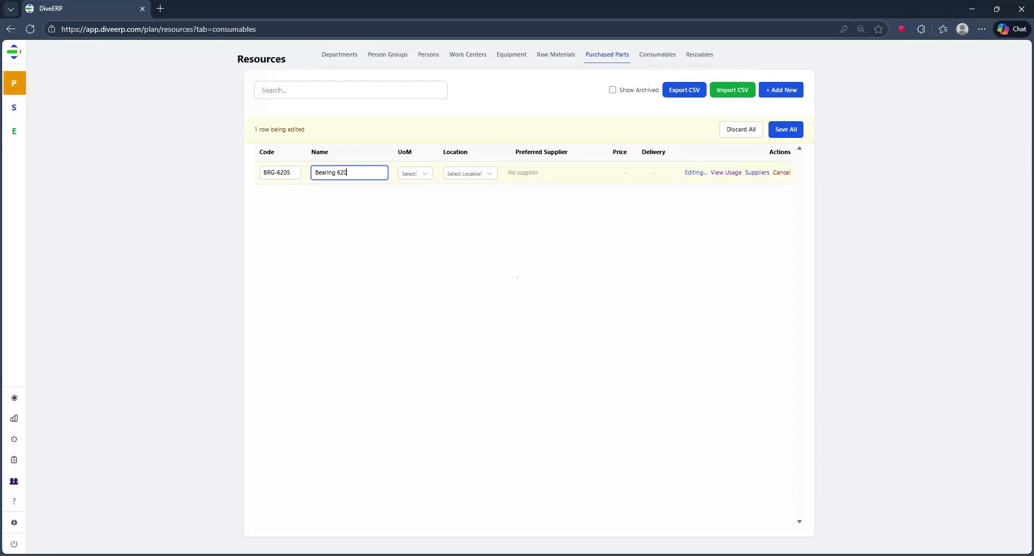
key("BackSpace")
key("BackSpace")
- Set the bearing's unit of measure to pcs and its location to PUR-001 - Purchased Parts Stock Room, and save the row
left_click(423, 173)
left_click(422, 273)
left_click(491, 178)
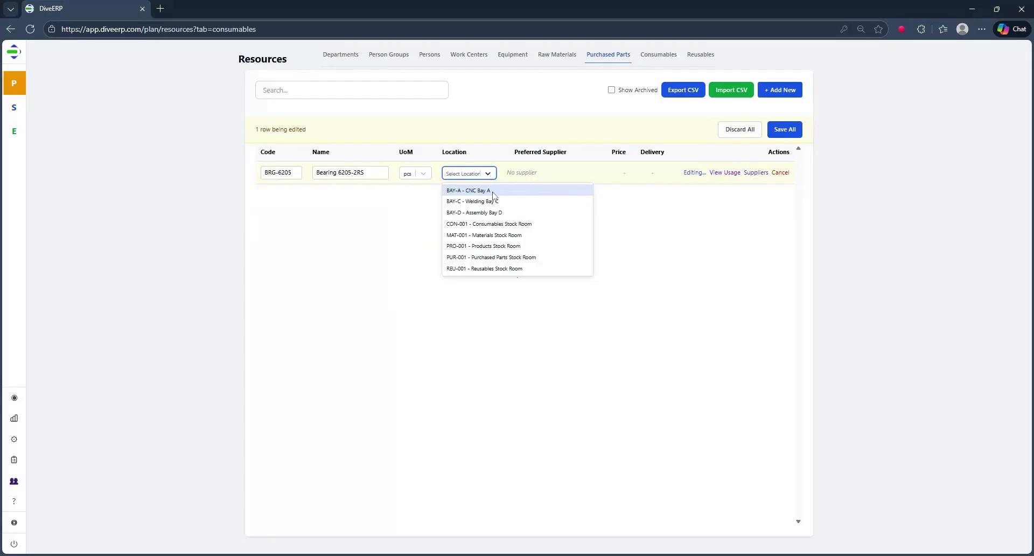
left_click(490, 261)
left_click(785, 133)
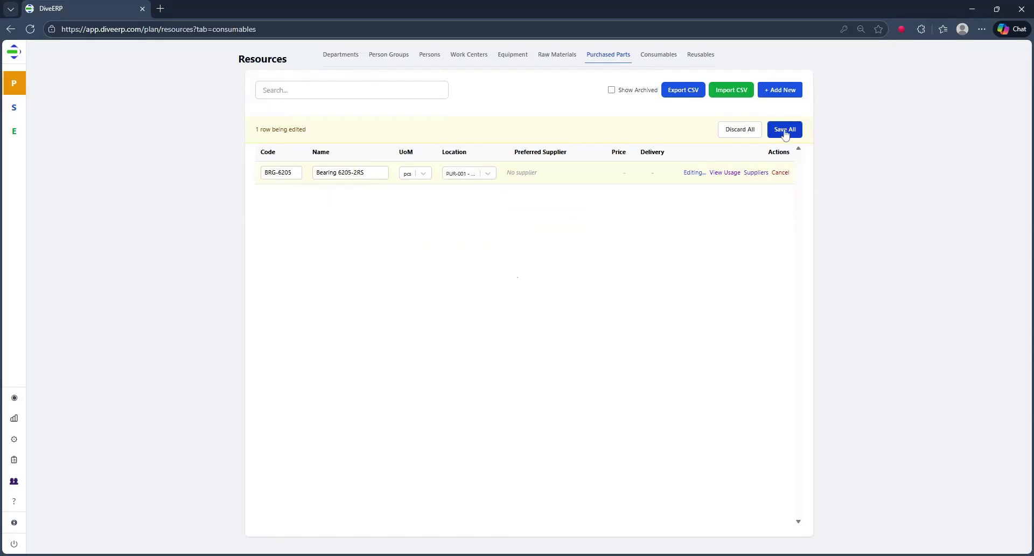
- Add Parts Master as the bearing's preferred supplier with supplier part number 45K235T, unit price 150 and 5 average delivery days
left_click(748, 144)
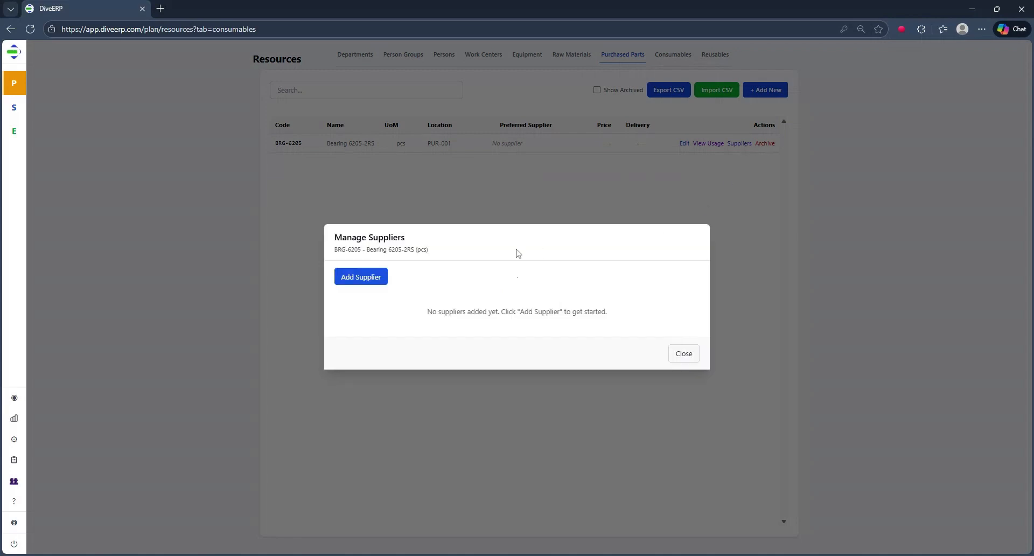
left_click(376, 278)
left_click(506, 226)
left_click(489, 256)
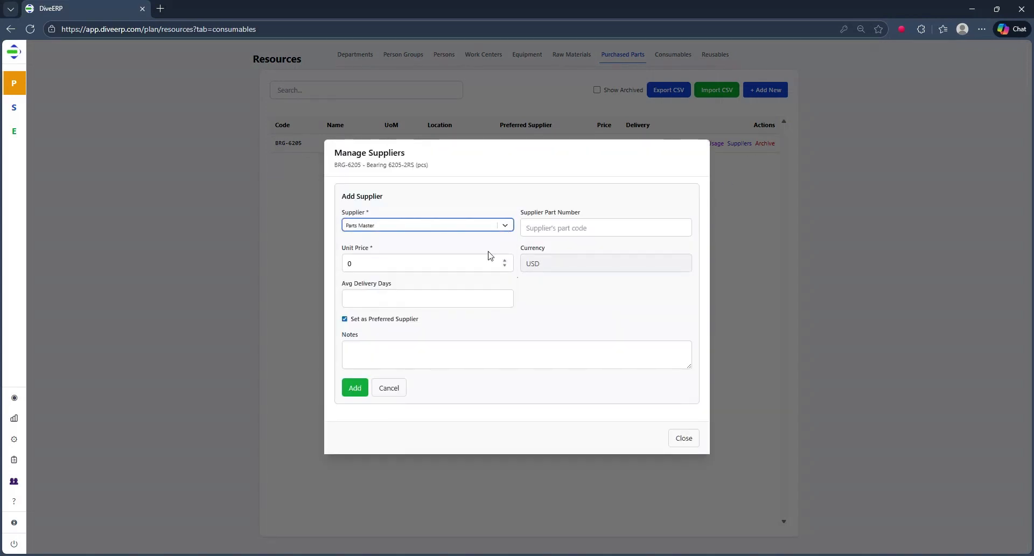
left_click(560, 227)
type("45K235T")
key("Tab")
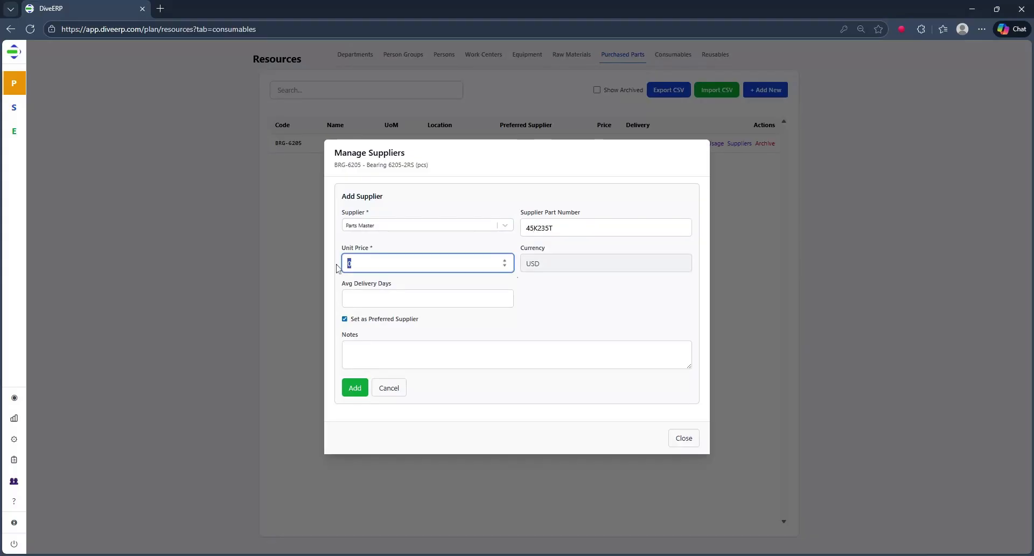
type("150")
key("Tab")
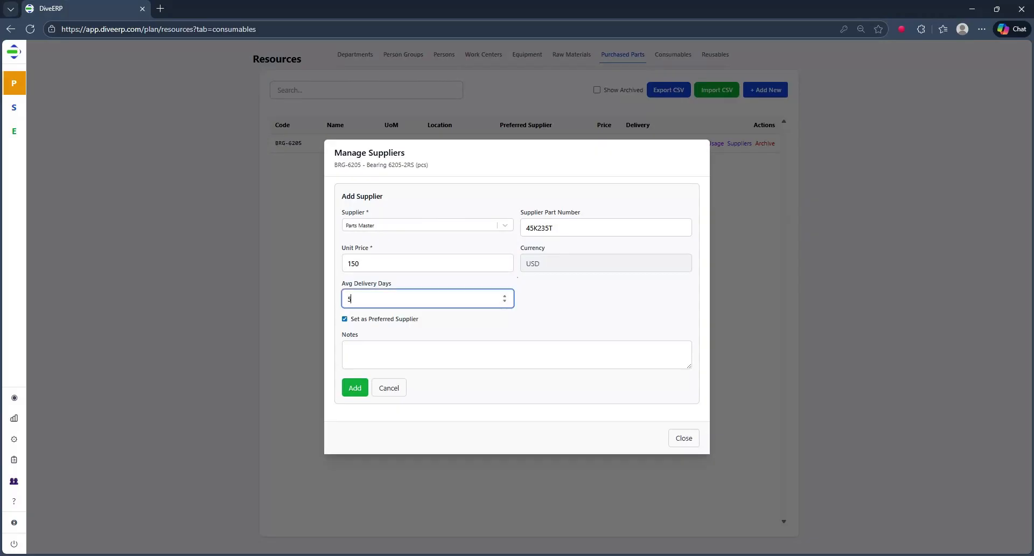
left_click(354, 388)
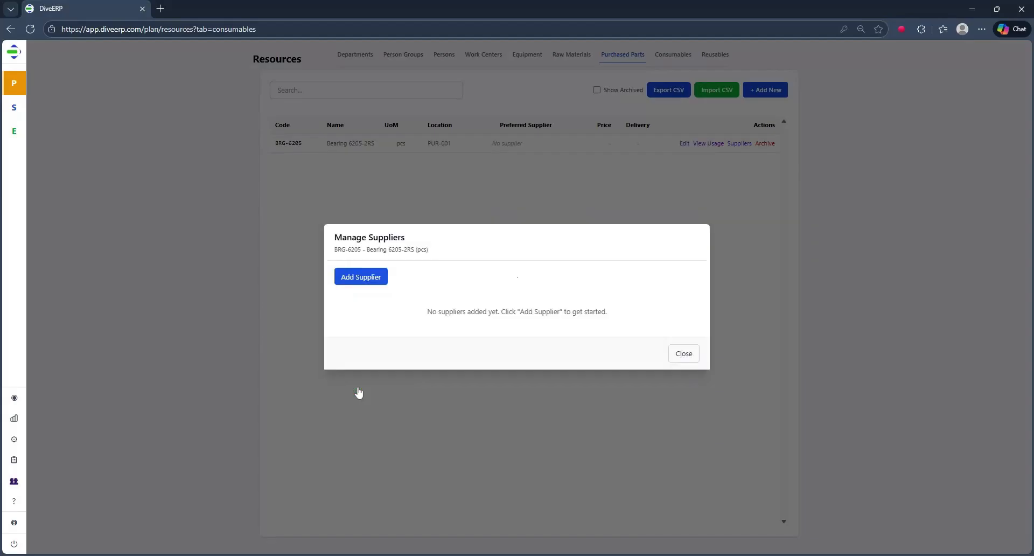
left_click(683, 360)
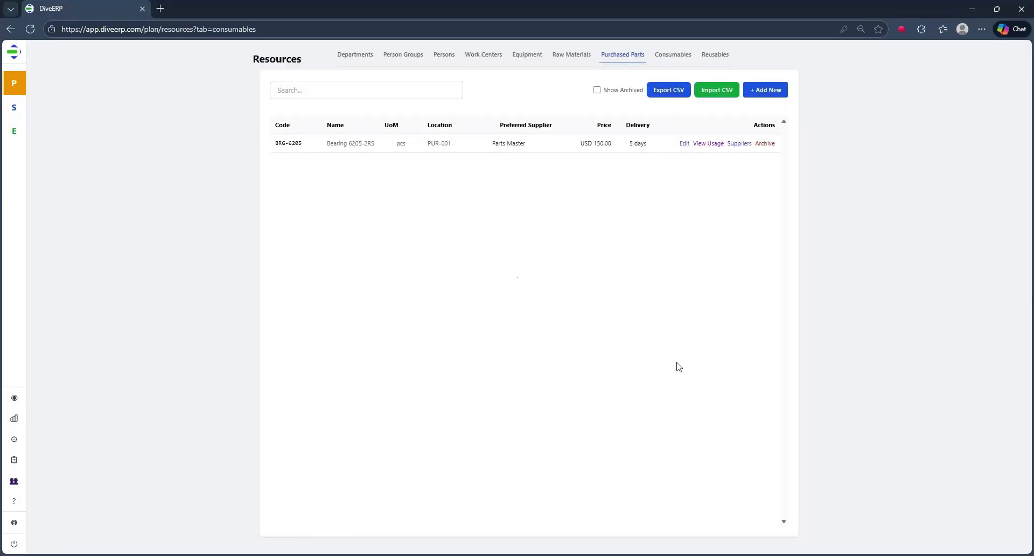
- Add a reusable item with code JIG-AS85 and name "Welding Jig for AS85 Assy."
left_click(715, 54)
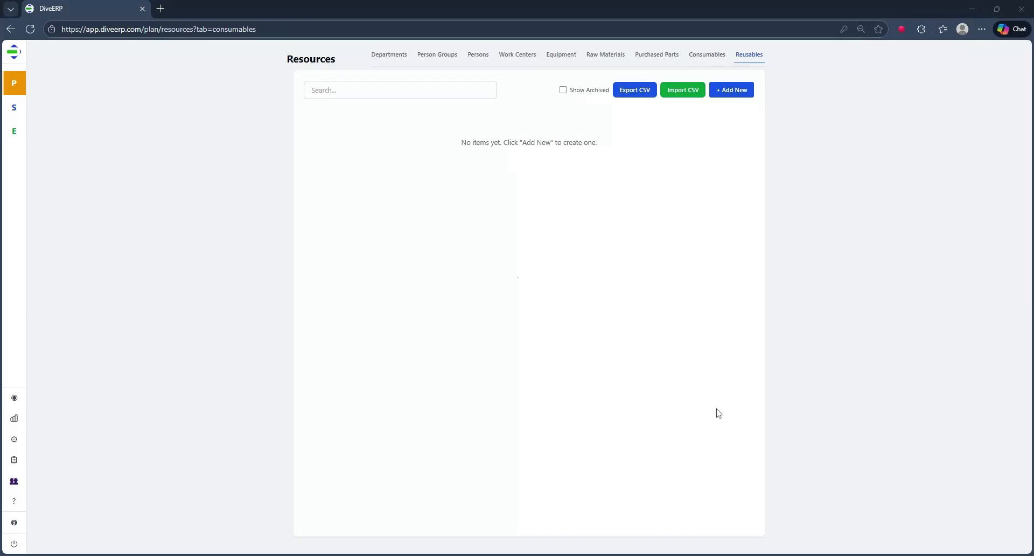
left_click(731, 94)
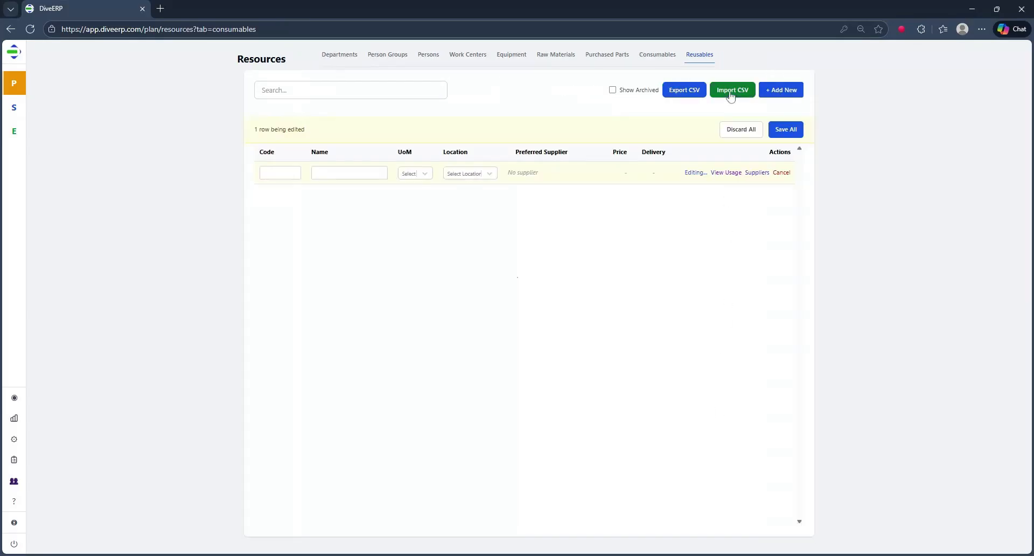
left_click(265, 173)
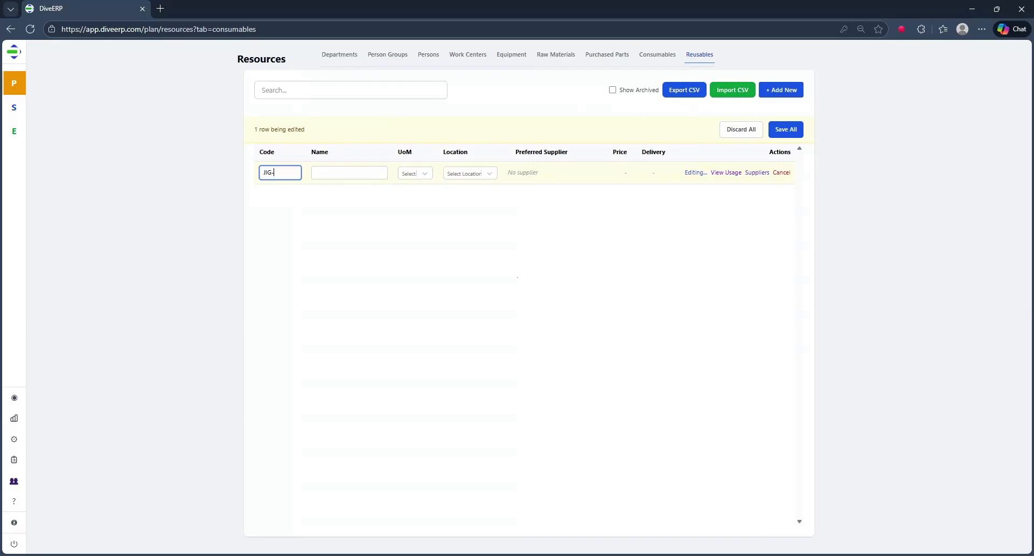
key("Tab")
type("Wel")
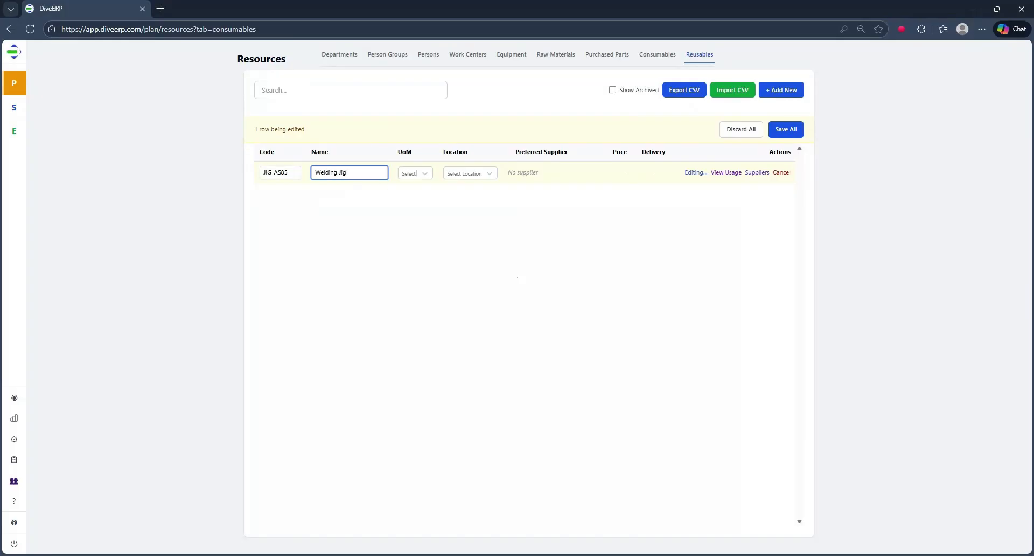
type("ding Jig for AS85 Assy.")
- Set the welding jig's unit of measure to pcs and its location to REU-001 - Reusables Stock Room, and save the row
left_click(425, 174)
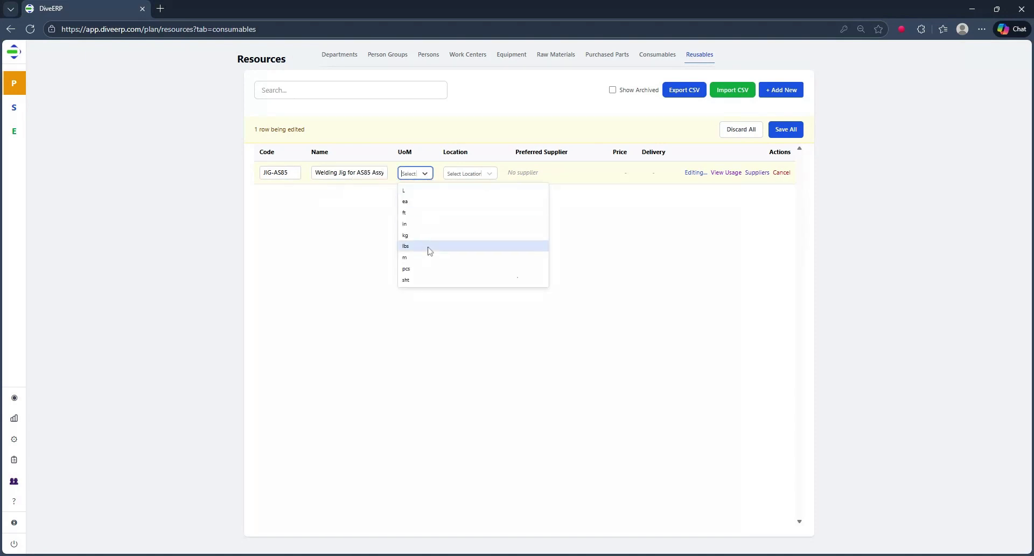
left_click(428, 269)
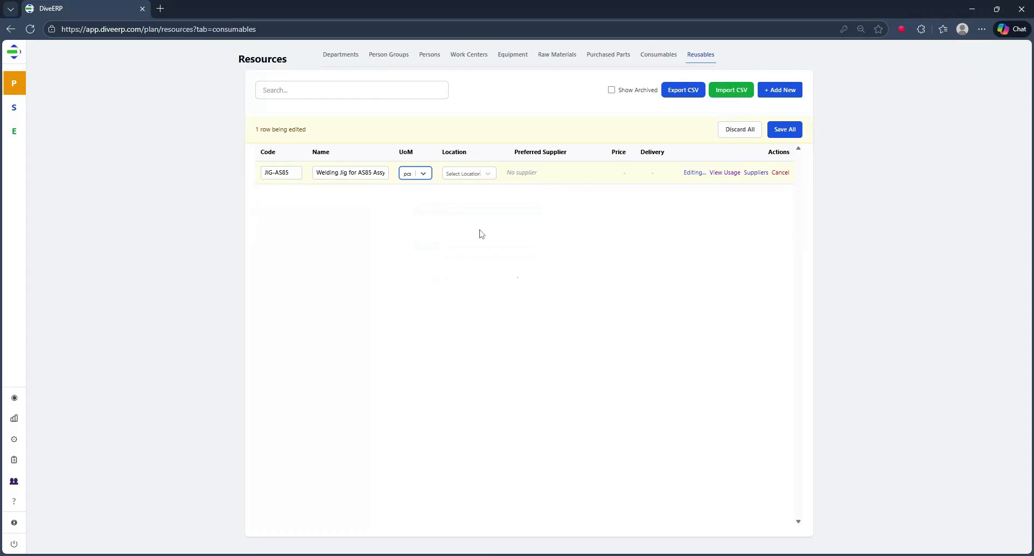
left_click(488, 174)
left_click(509, 269)
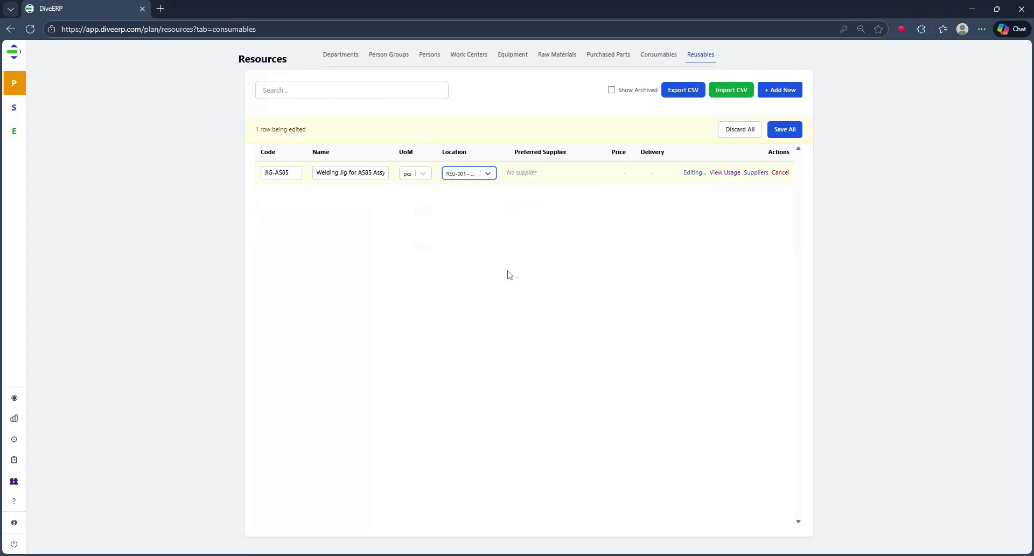
left_click(784, 134)
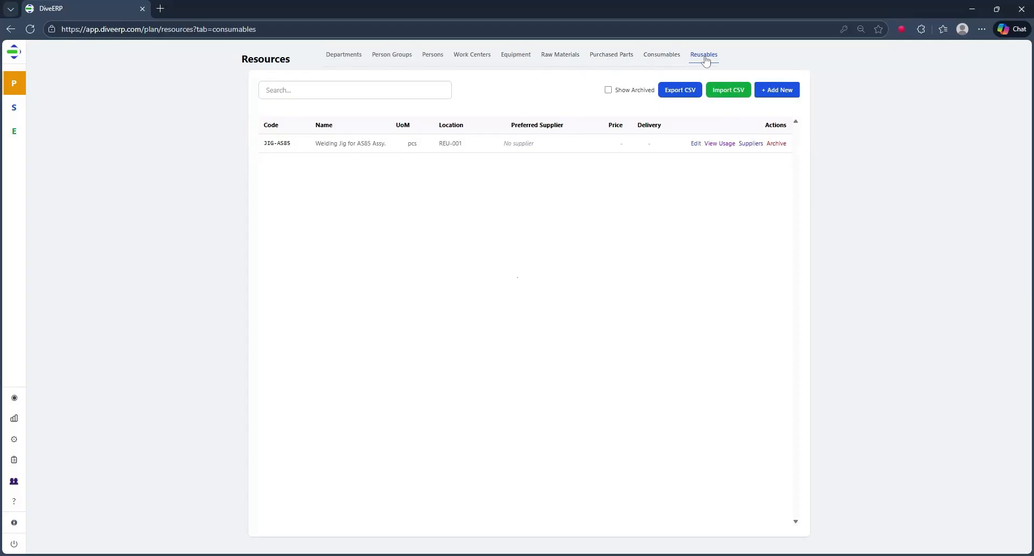
- Return to the Setting Up DiveERP checklist and mark Create Consumables and its sub-items 2.1 to 2.3 as complete
left_click(10, 28)
scroll(559, 406, "down", 5)
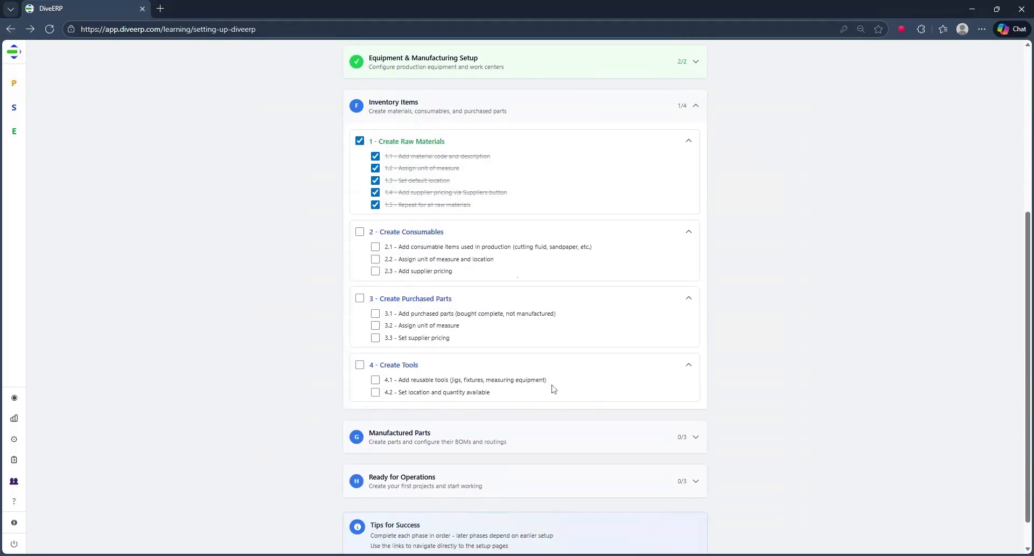
left_click(375, 271)
left_click(375, 259)
left_click(375, 247)
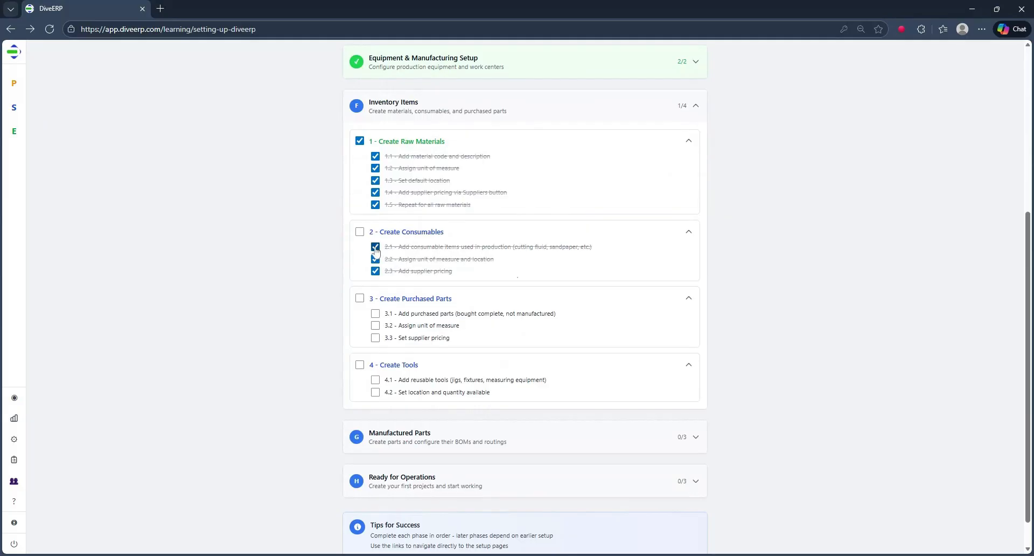
left_click(359, 231)
- Mark Create Purchased Parts and its sub-items 3.1 to 3.3 as complete in the checklist
left_click(375, 337)
left_click(376, 325)
left_click(376, 314)
left_click(359, 299)
- Mark Create Tools and its sub-items 4.1 and 4.2 as complete, and collapse the Inventory Items section
left_click(375, 392)
left_click(376, 381)
left_click(359, 365)
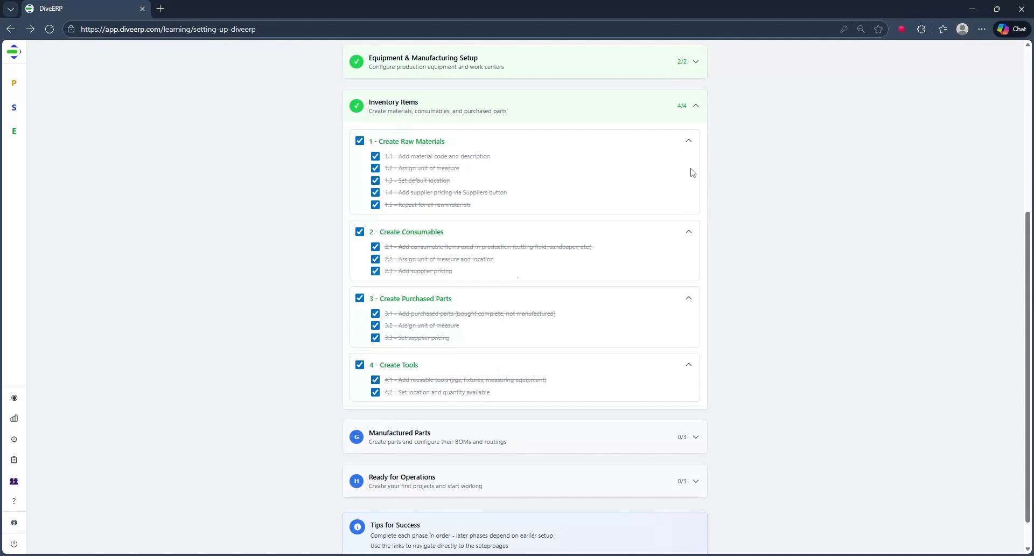
left_click(695, 105)
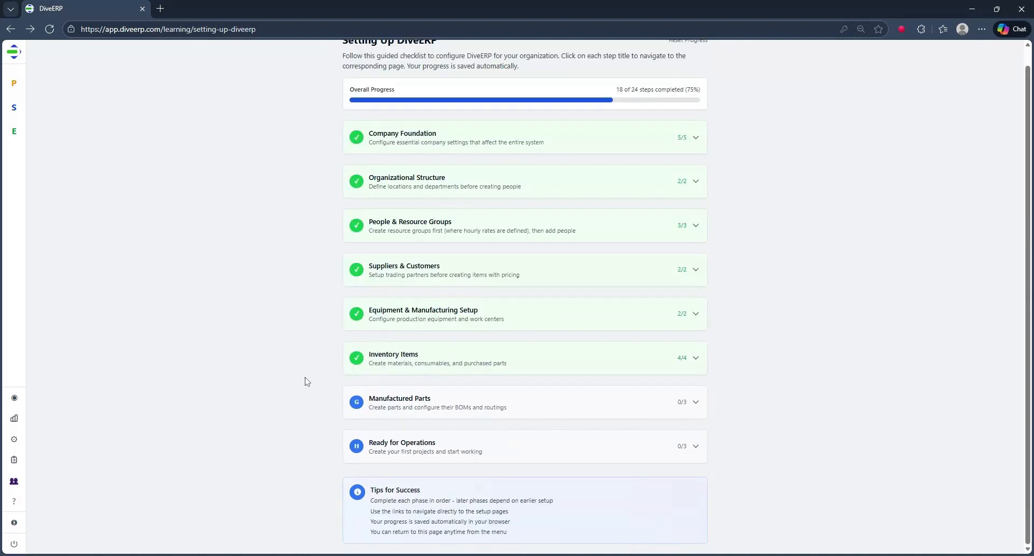